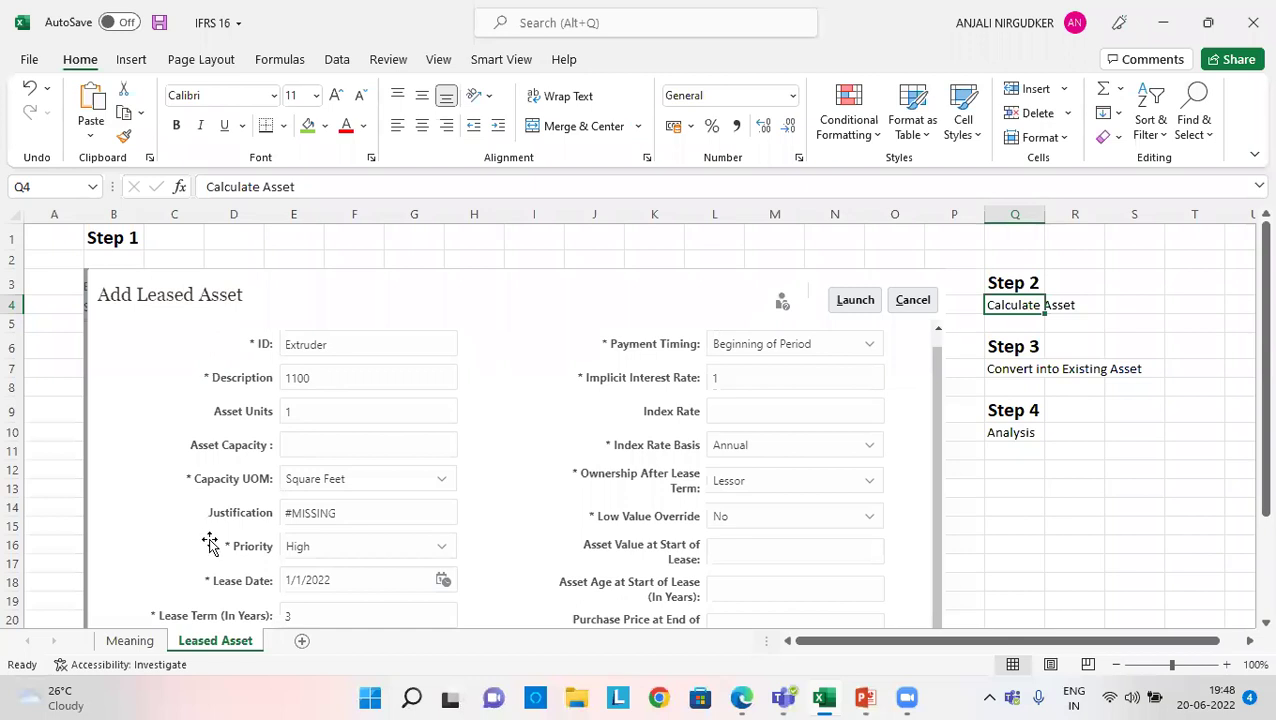
Read the lessor, lessee and impact notes on the Meaning sheet of the IFRS 16 workbook
{"action": "left_click", "coordinate": [143, 640]}
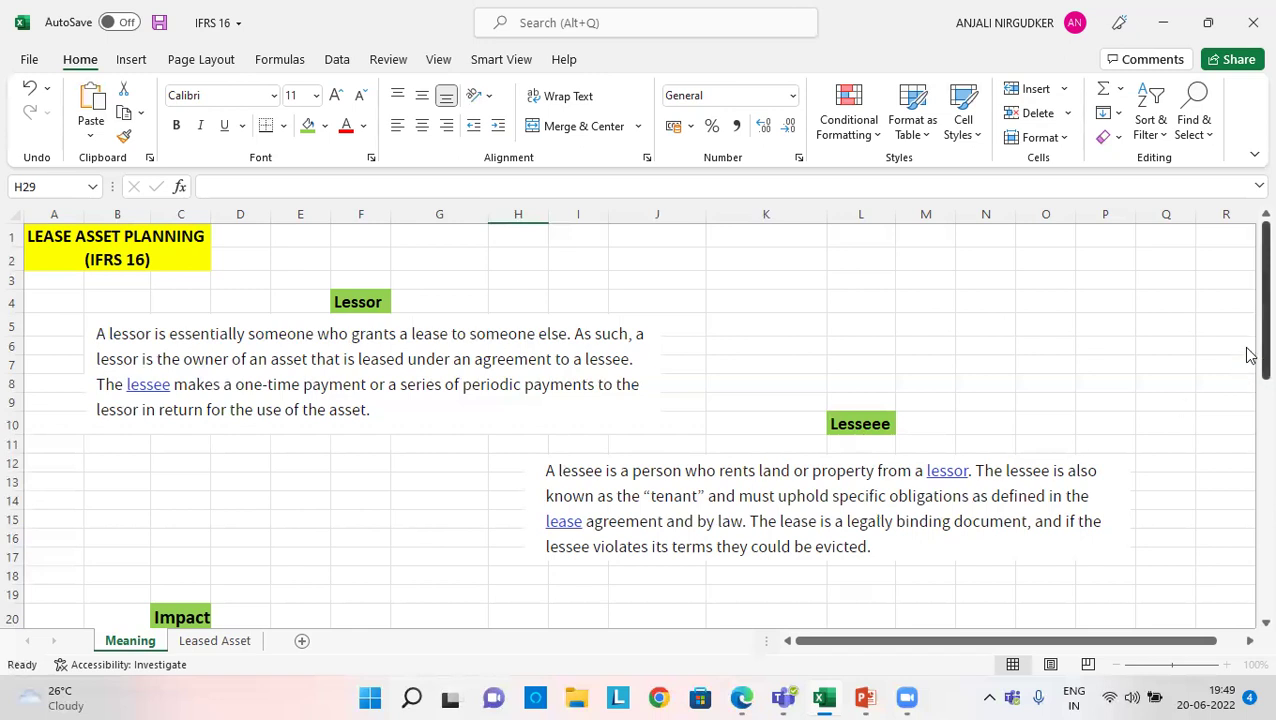
{"action": "left_click_drag", "start_coordinate": [1248, 353], "coordinate": [1247, 441]}
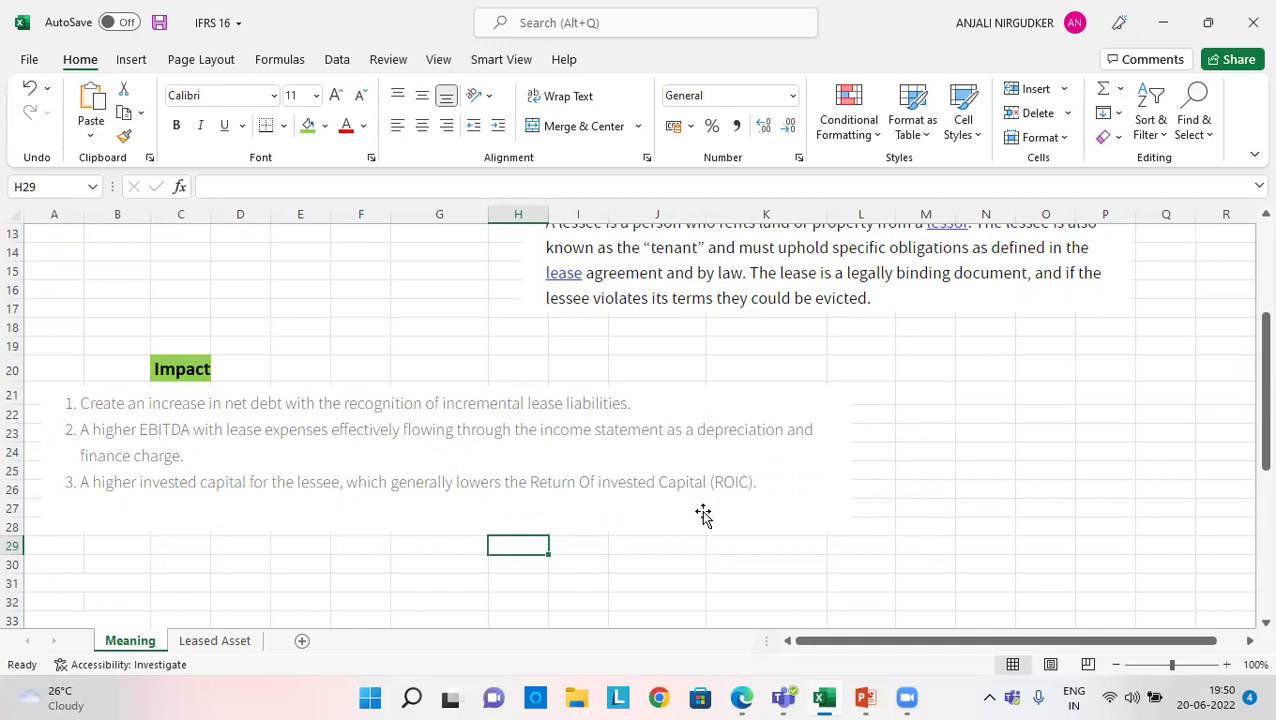
{"action": "left_click_drag", "start_coordinate": [1250, 440], "coordinate": [1250, 260]}
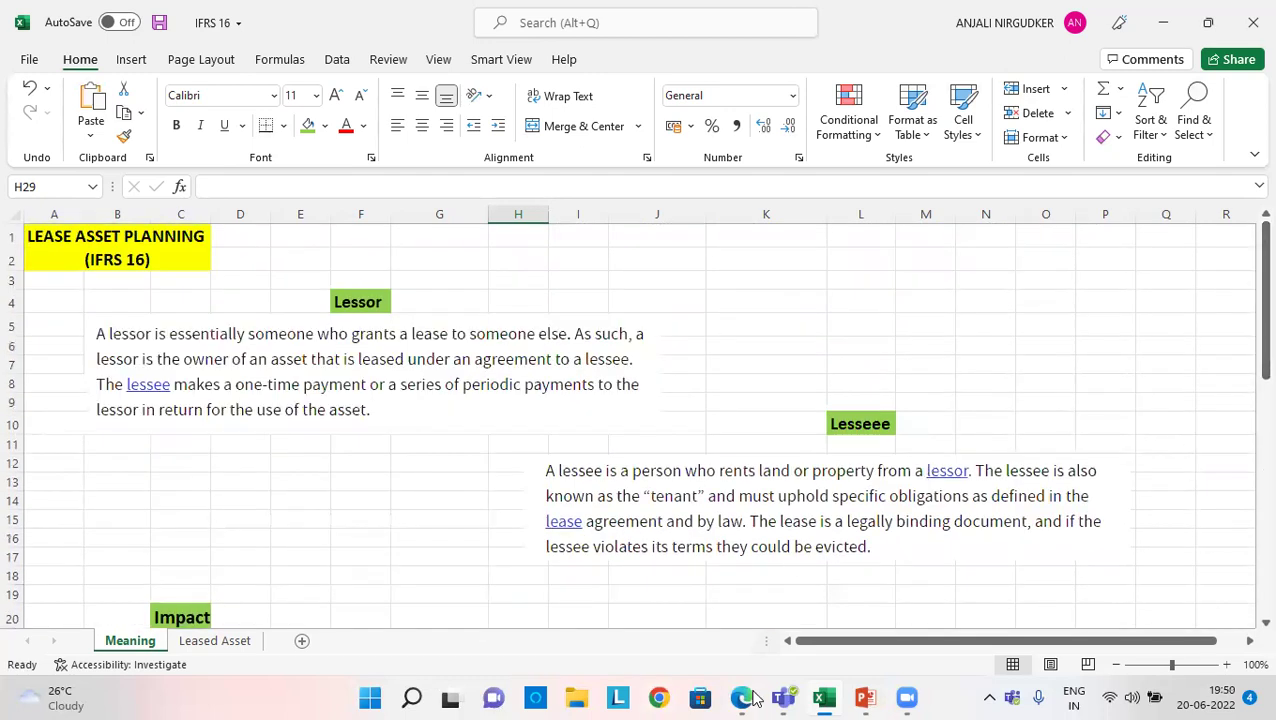
Switch to EPM Cloud Planning in the Edge browser and open the application's Configure page
{"action": "mouse_move", "coordinate": [750, 697]}
{"action": "left_click", "coordinate": [752, 622]}
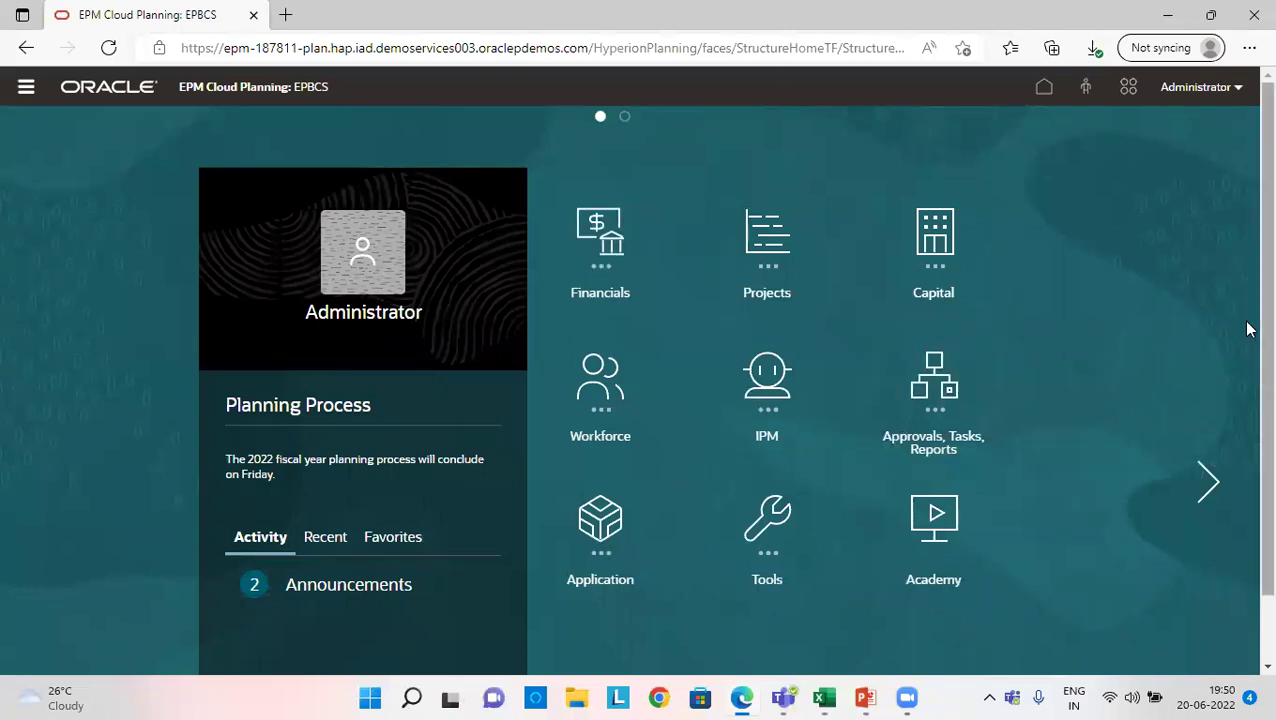
{"action": "scroll", "coordinate": [1245, 360], "scroll_direction": "down", "scroll_amount": 1}
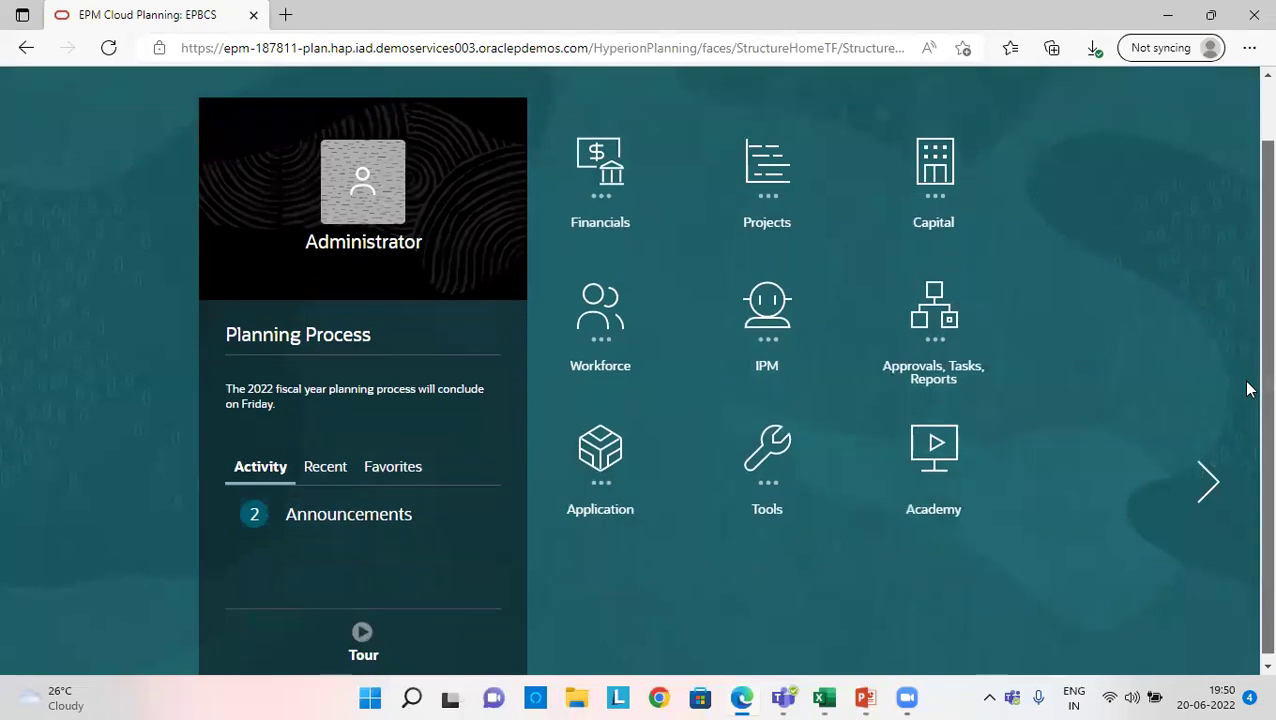
{"action": "left_click", "coordinate": [580, 472]}
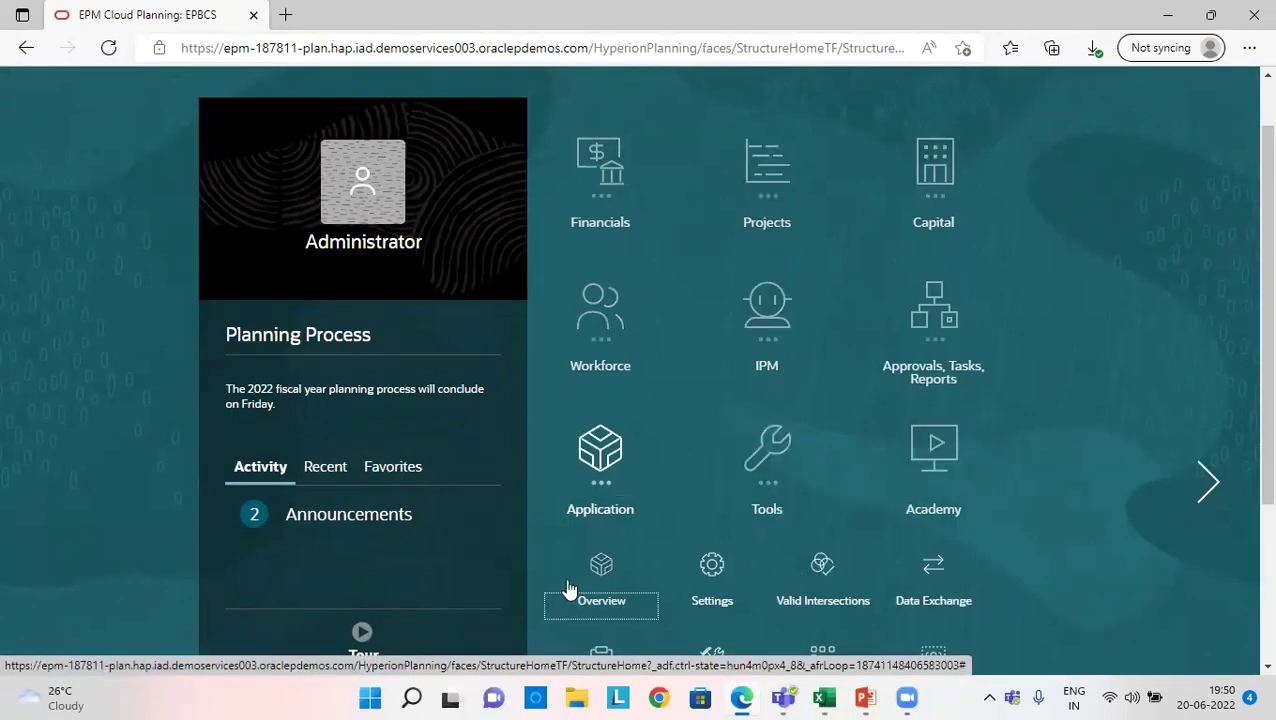
{"action": "scroll", "coordinate": [1247, 513], "scroll_direction": "down", "scroll_amount": 3}
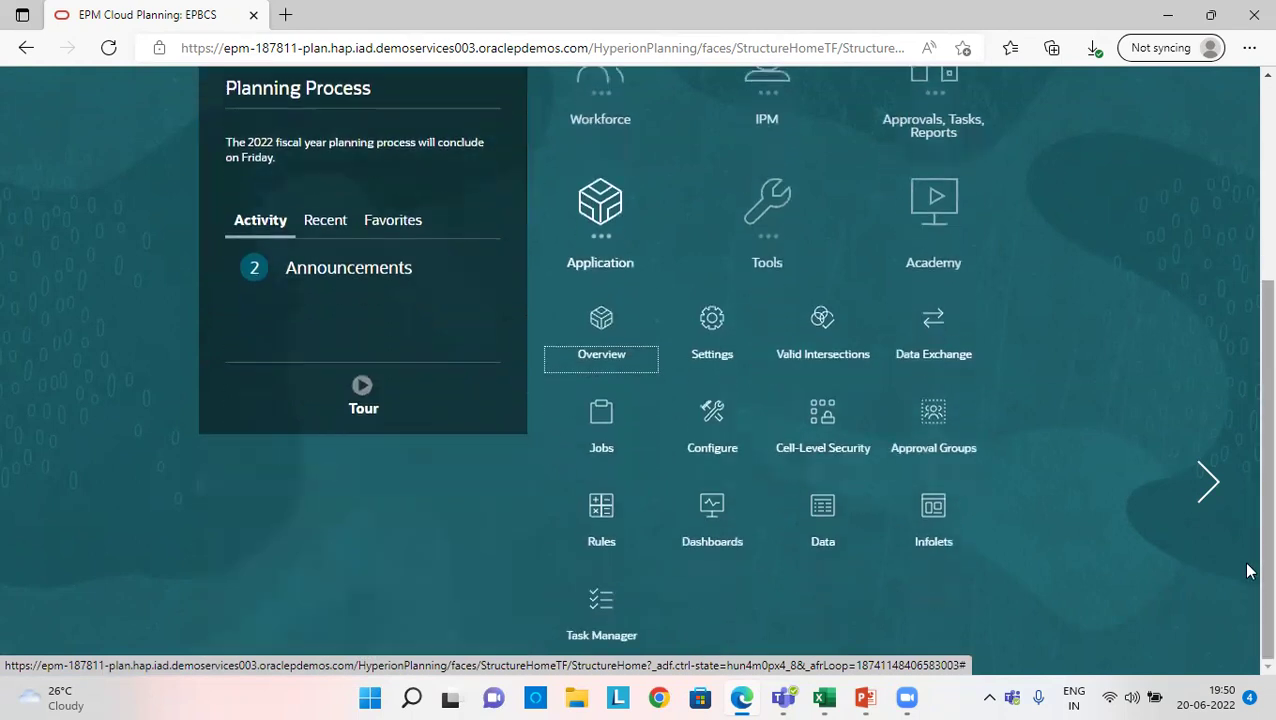
{"action": "left_click", "coordinate": [733, 430]}
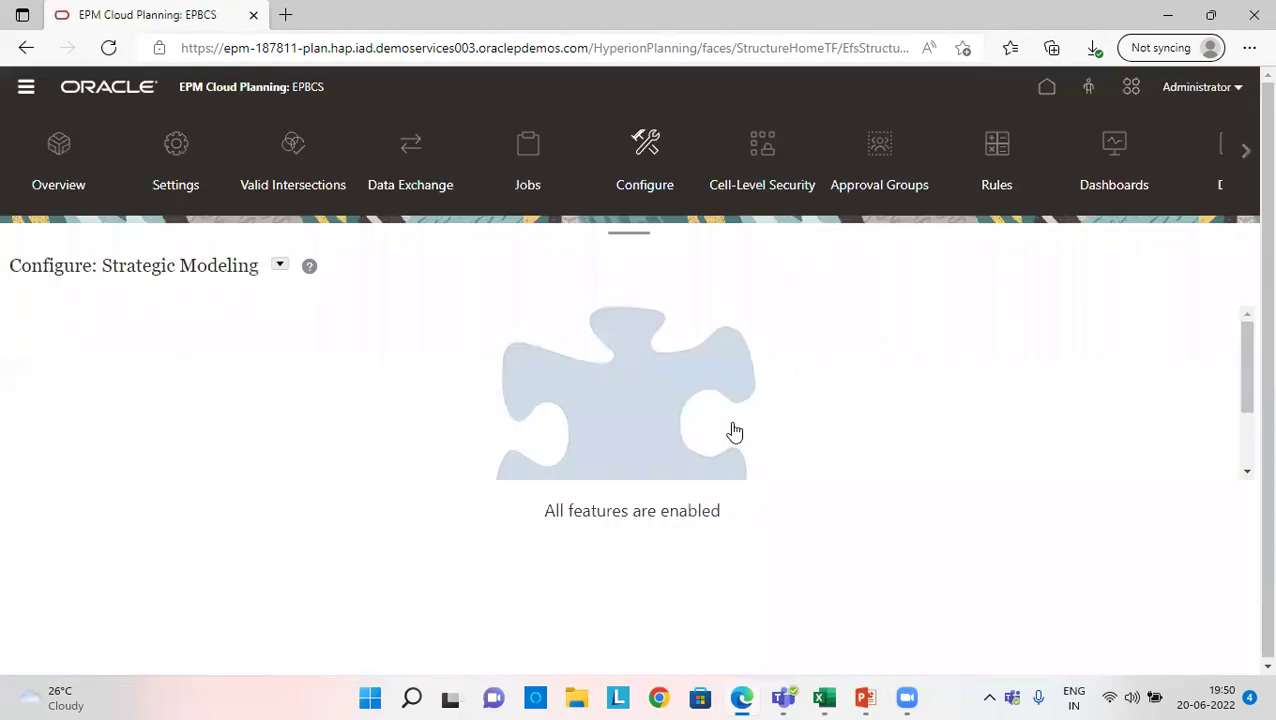
Bring up the Capital configuration and check its enabled features, including Lease Assets and the IFRS16 Standard
{"action": "left_click", "coordinate": [280, 264]}
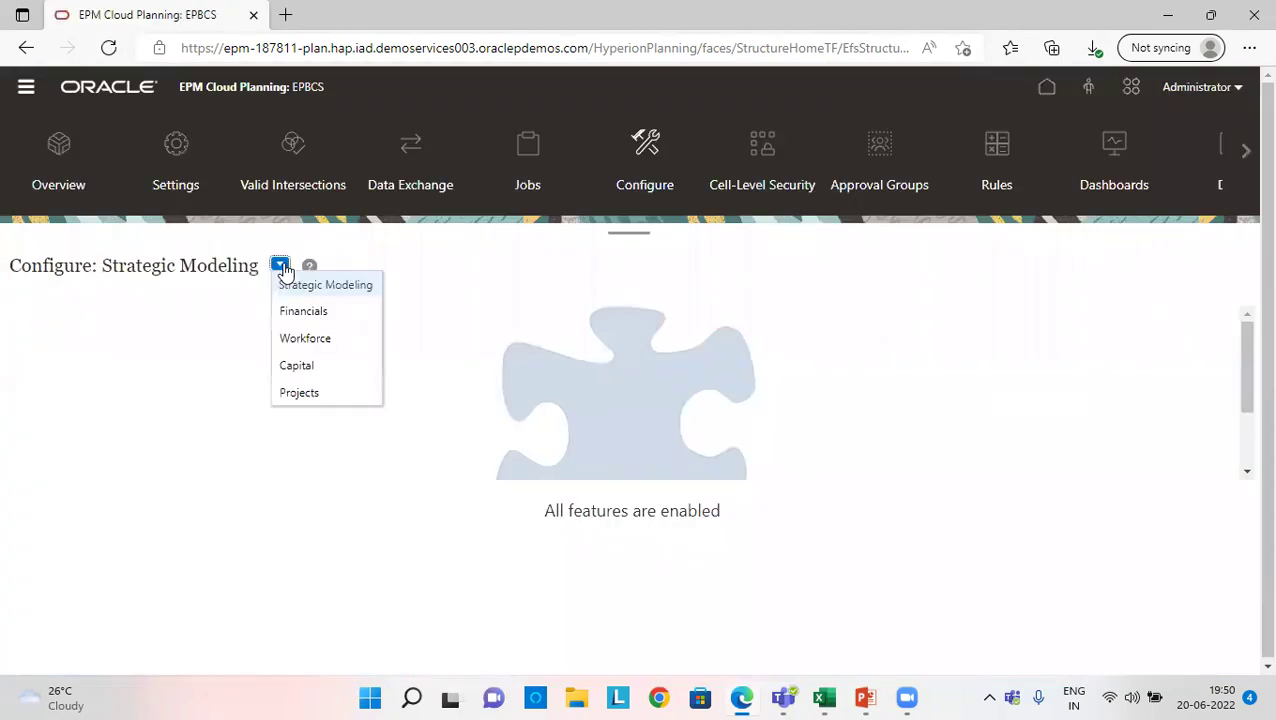
{"action": "left_click", "coordinate": [307, 360]}
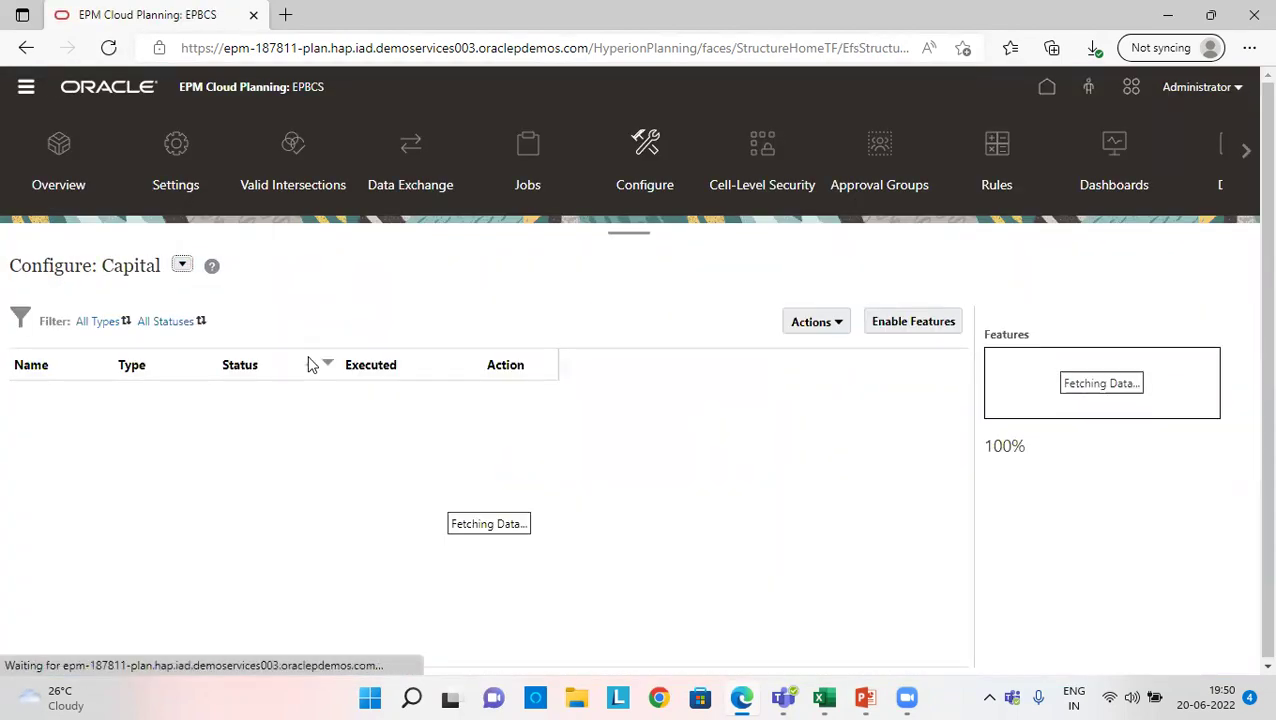
{"action": "left_click", "coordinate": [907, 319]}
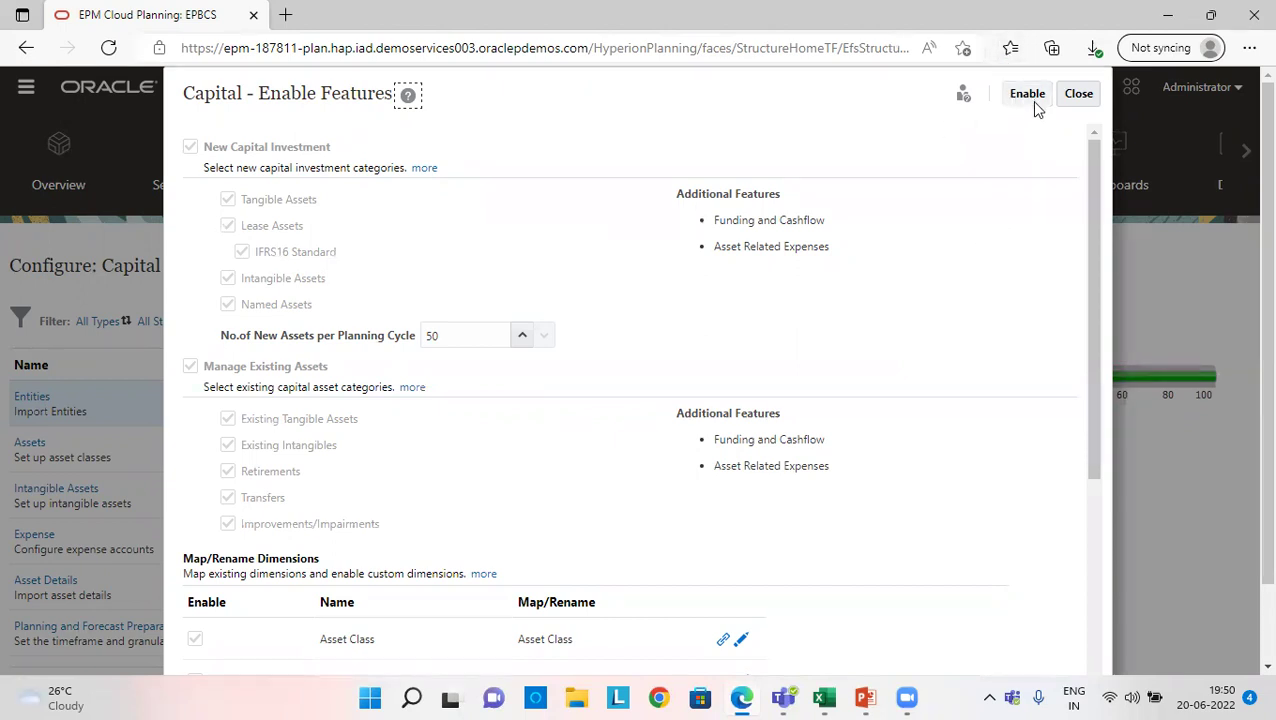
{"action": "left_click", "coordinate": [1078, 98]}
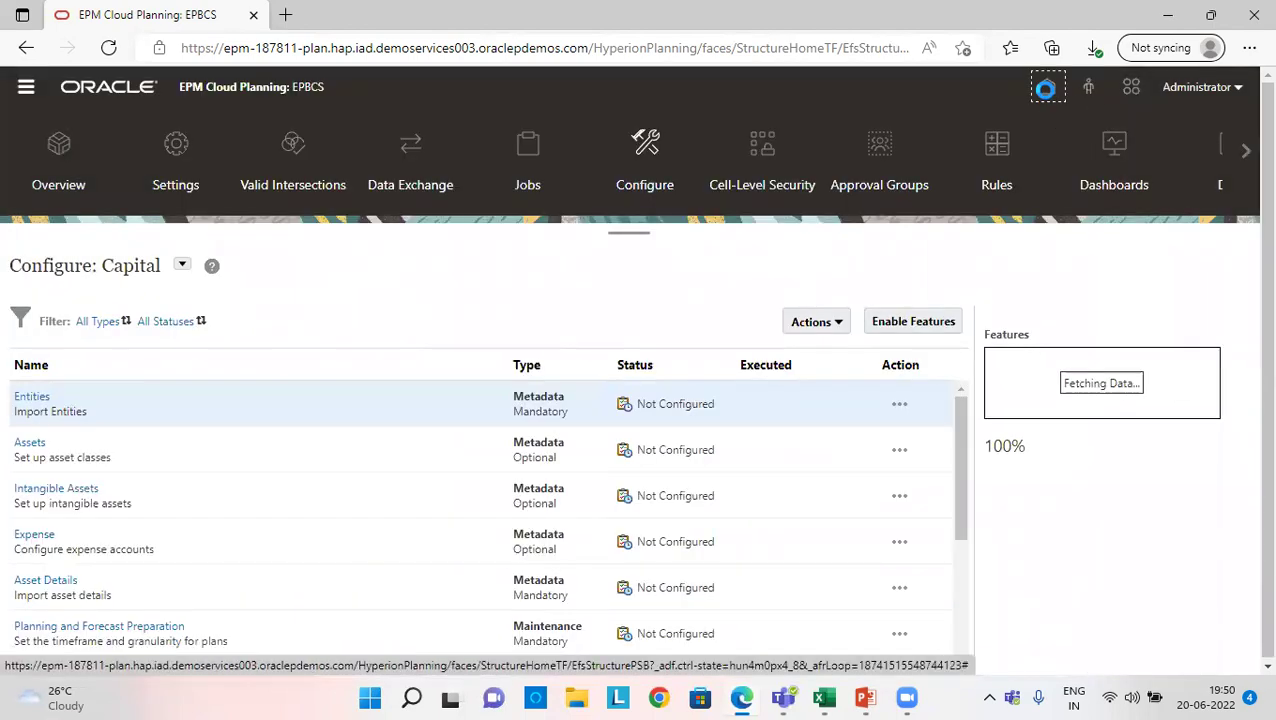
Return to the home page and open Lease Asset Planning within Capital investments
{"action": "left_click", "coordinate": [1047, 92]}
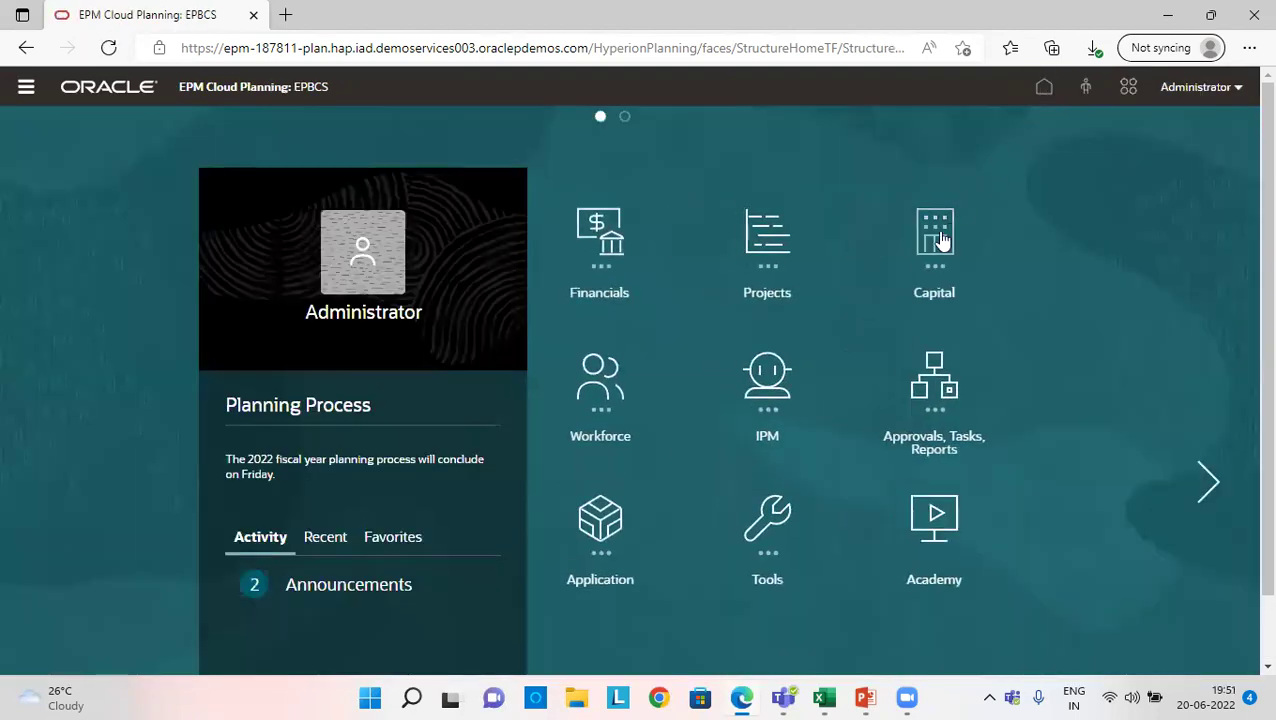
{"action": "left_click", "coordinate": [941, 241]}
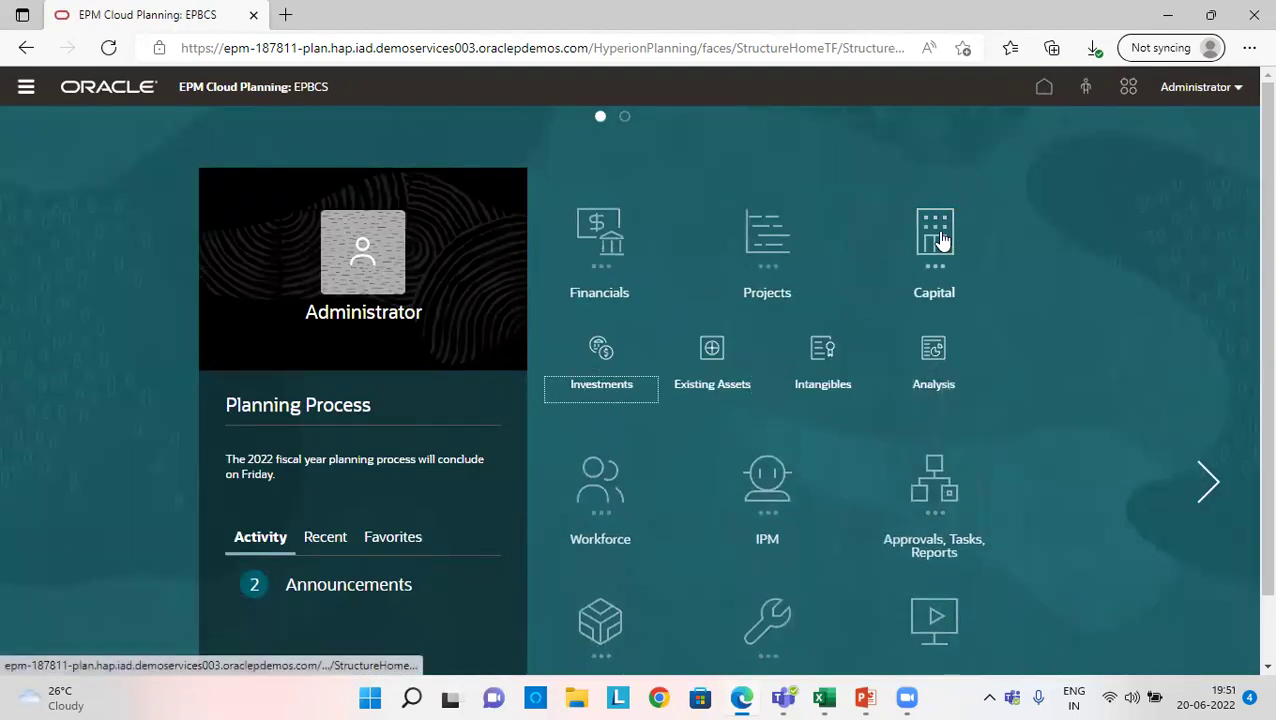
{"action": "left_click", "coordinate": [600, 366]}
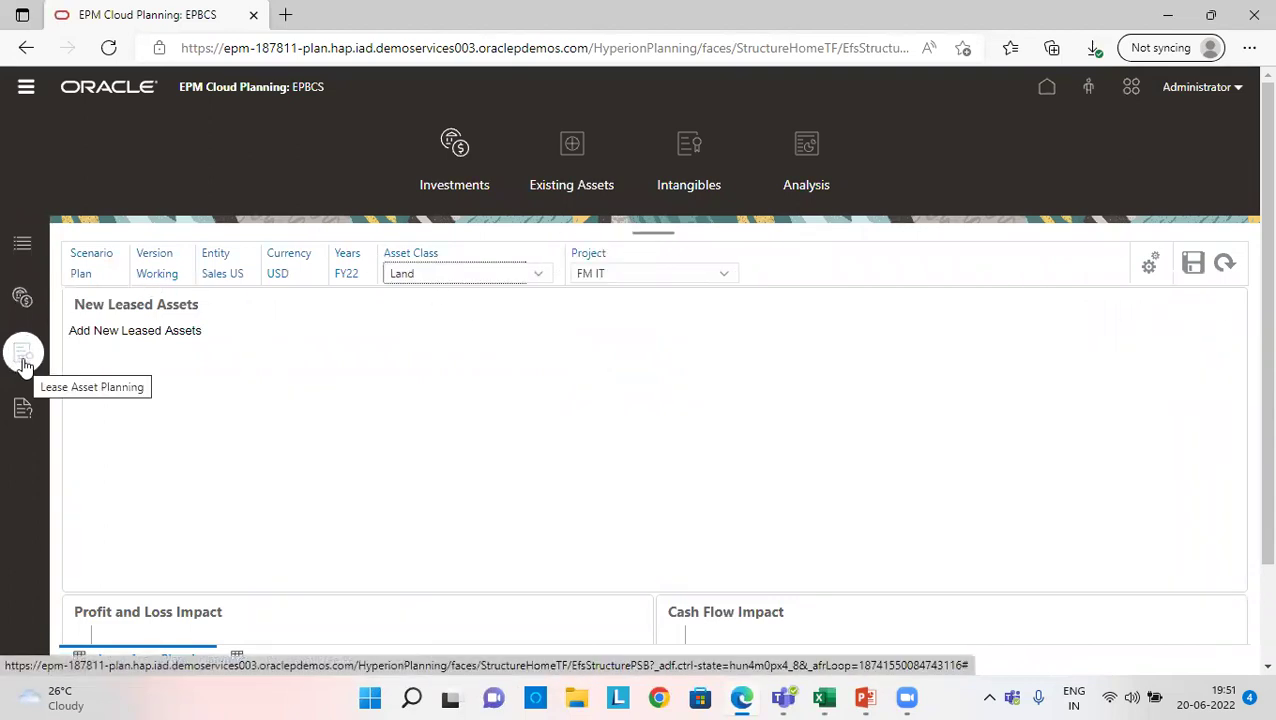
{"action": "left_click", "coordinate": [23, 358]}
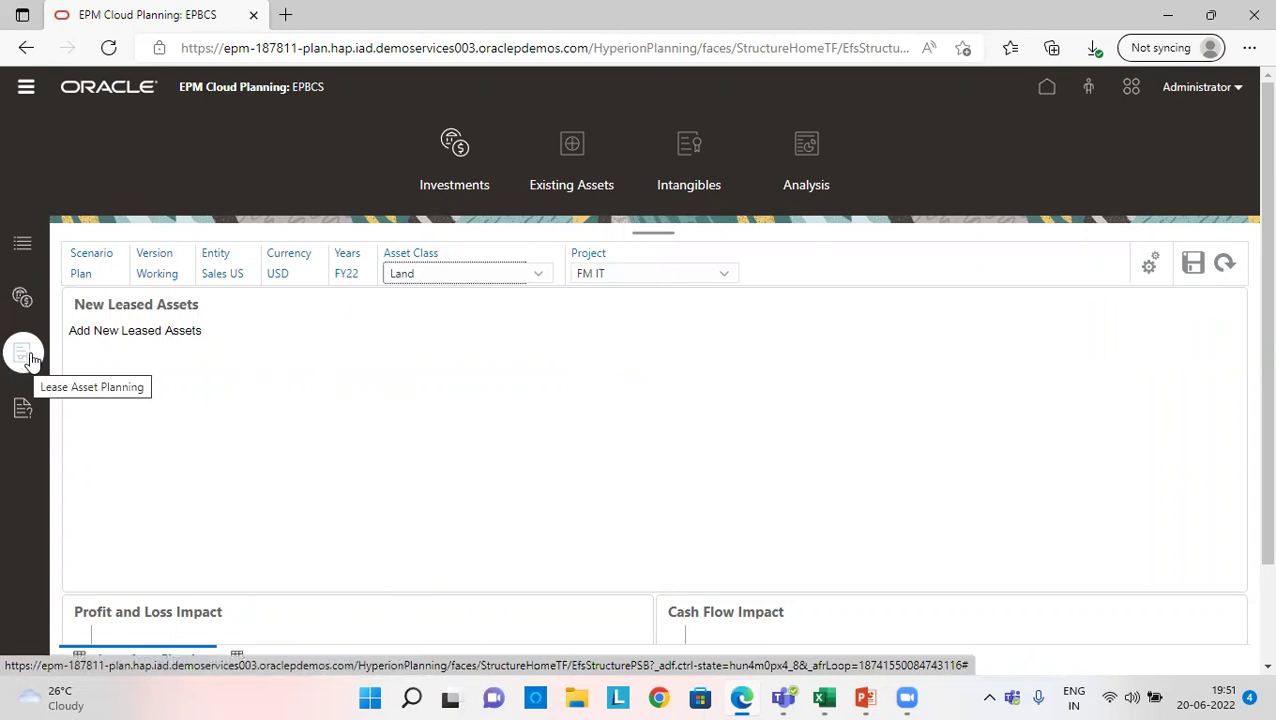
Set the form's asset class to Machinery and Equipment and apply the selection
{"action": "left_click", "coordinate": [413, 281]}
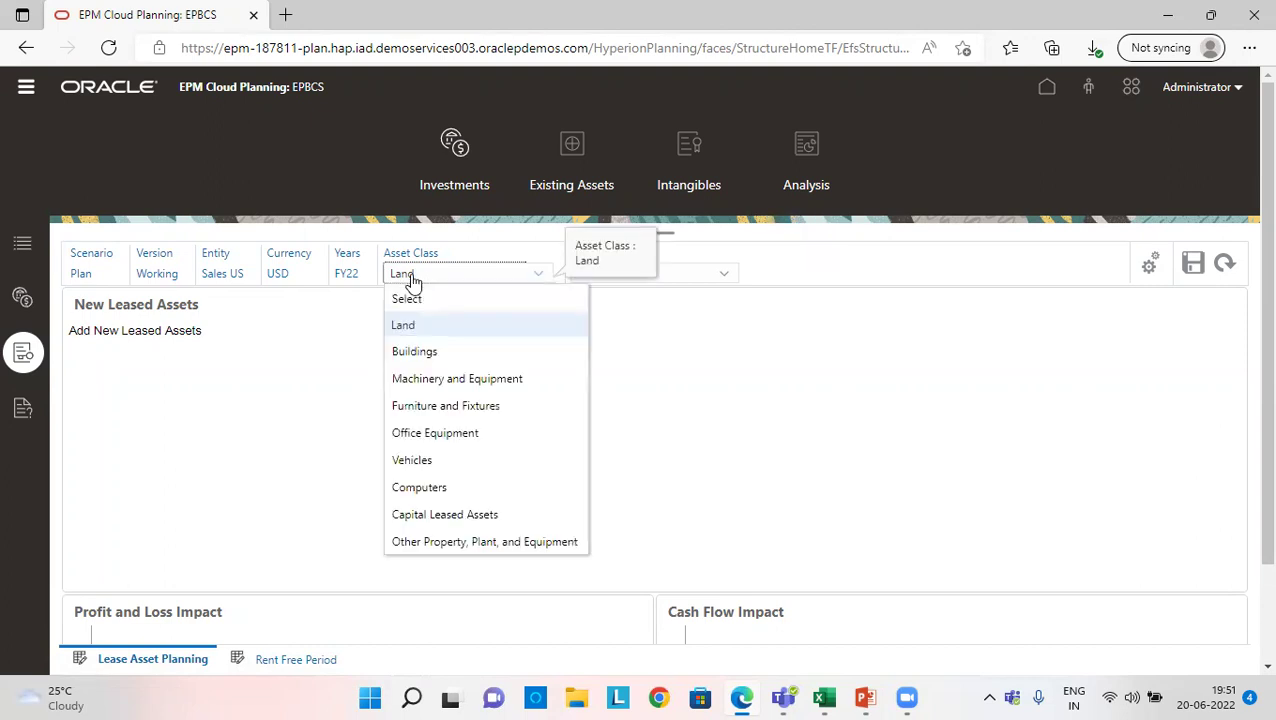
{"action": "left_click", "coordinate": [408, 377]}
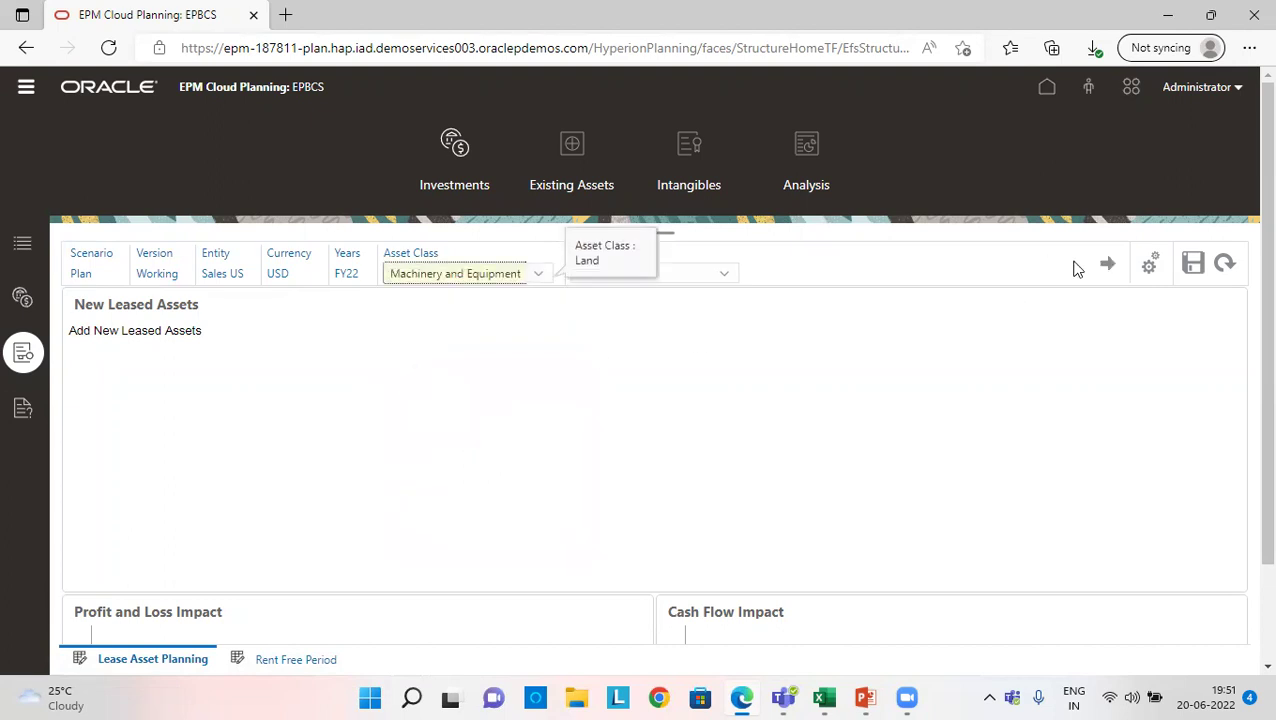
{"action": "left_click", "coordinate": [1107, 265]}
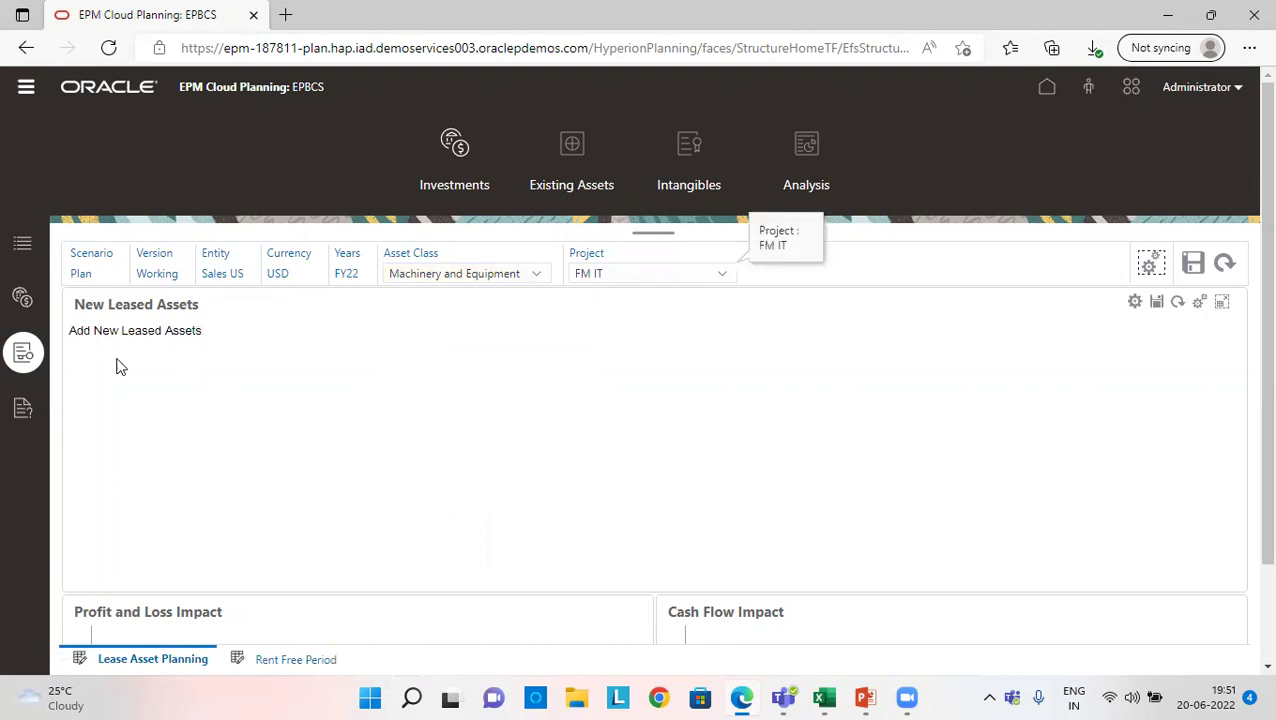
Start a new leased asset with the ID "Extruder" and the description "machinery and equipment"
{"action": "key", "text": "Tab"}
{"action": "key", "text": "Return"}
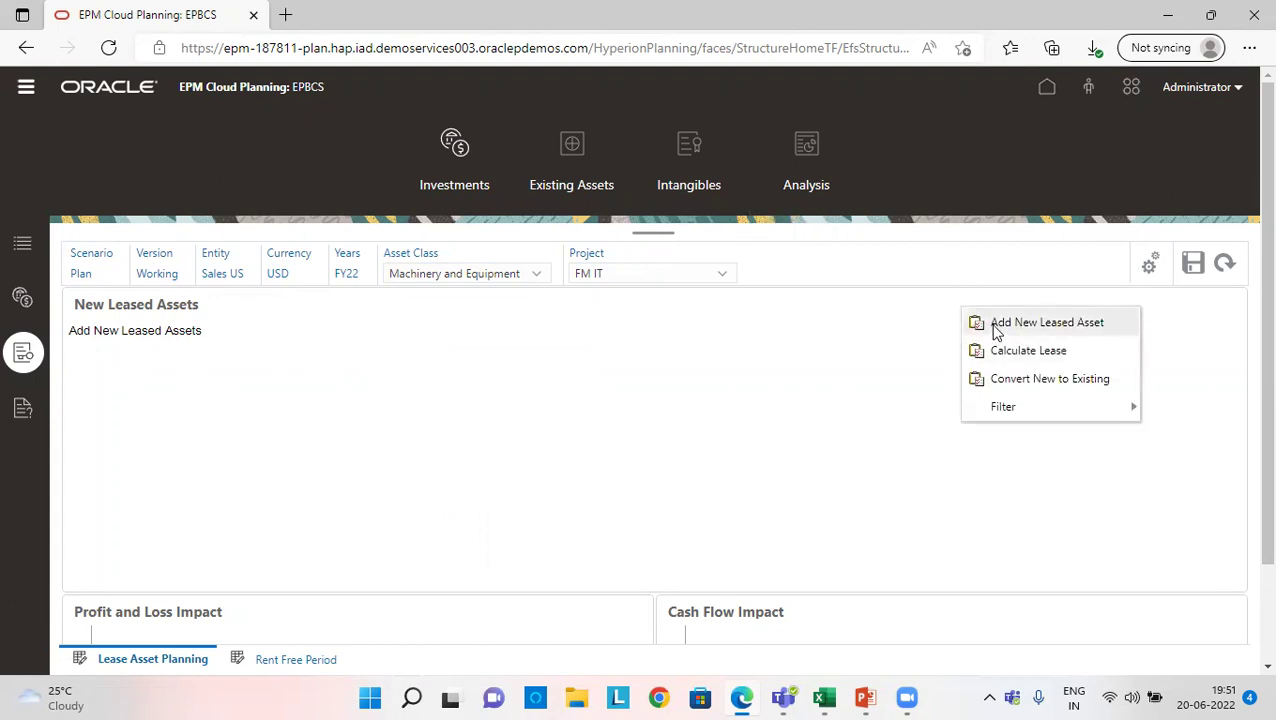
{"action": "left_click", "coordinate": [1040, 322]}
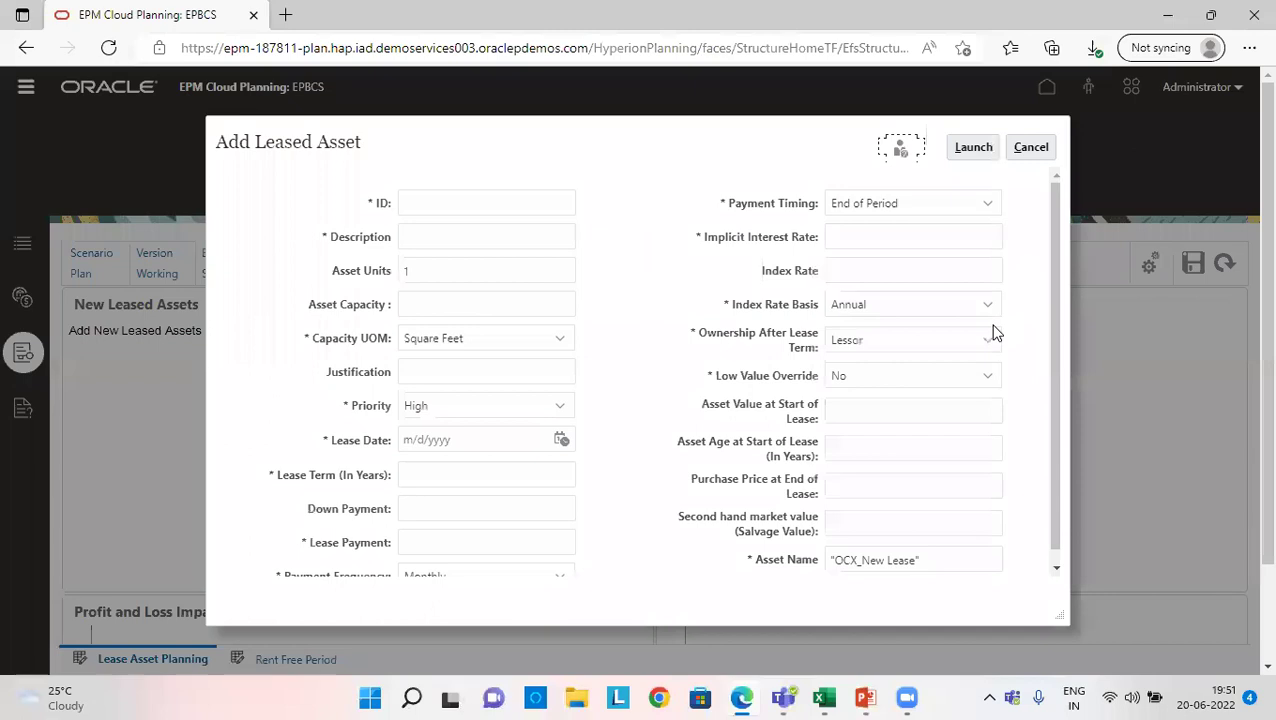
{"action": "left_click", "coordinate": [434, 207]}
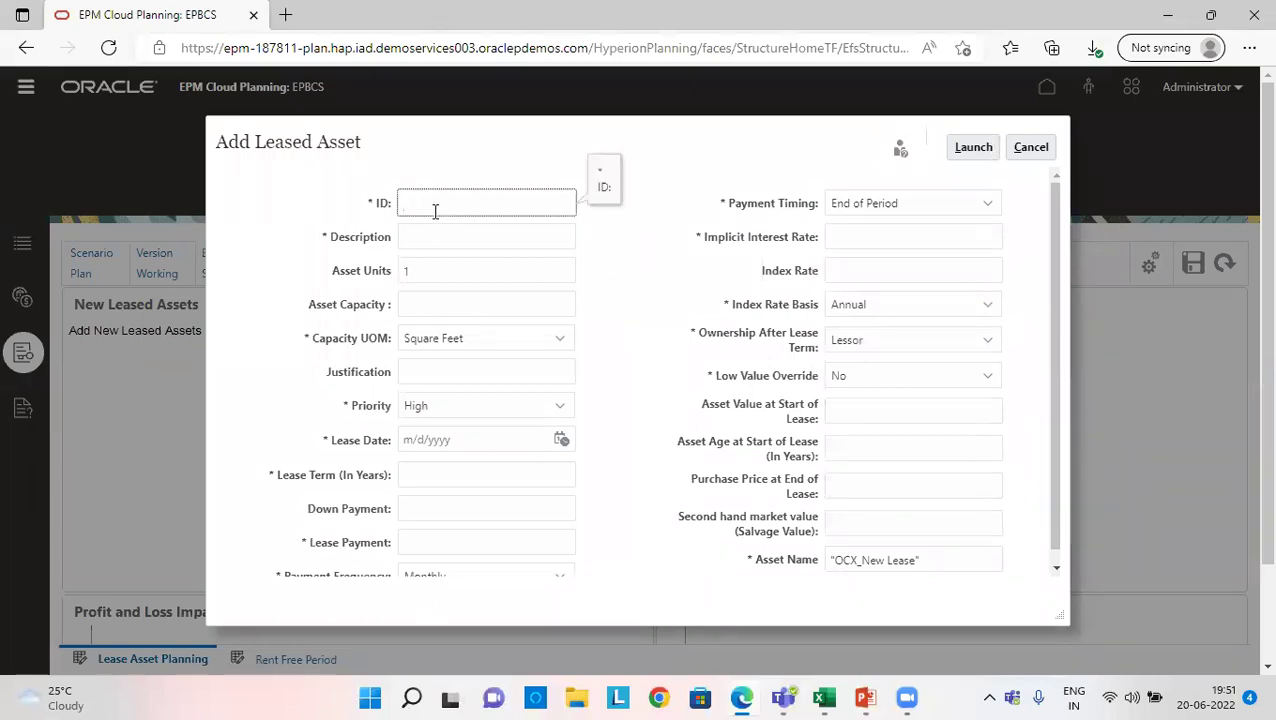
{"action": "type", "text": "Extruder"}
{"action": "left_click", "coordinate": [429, 241]}
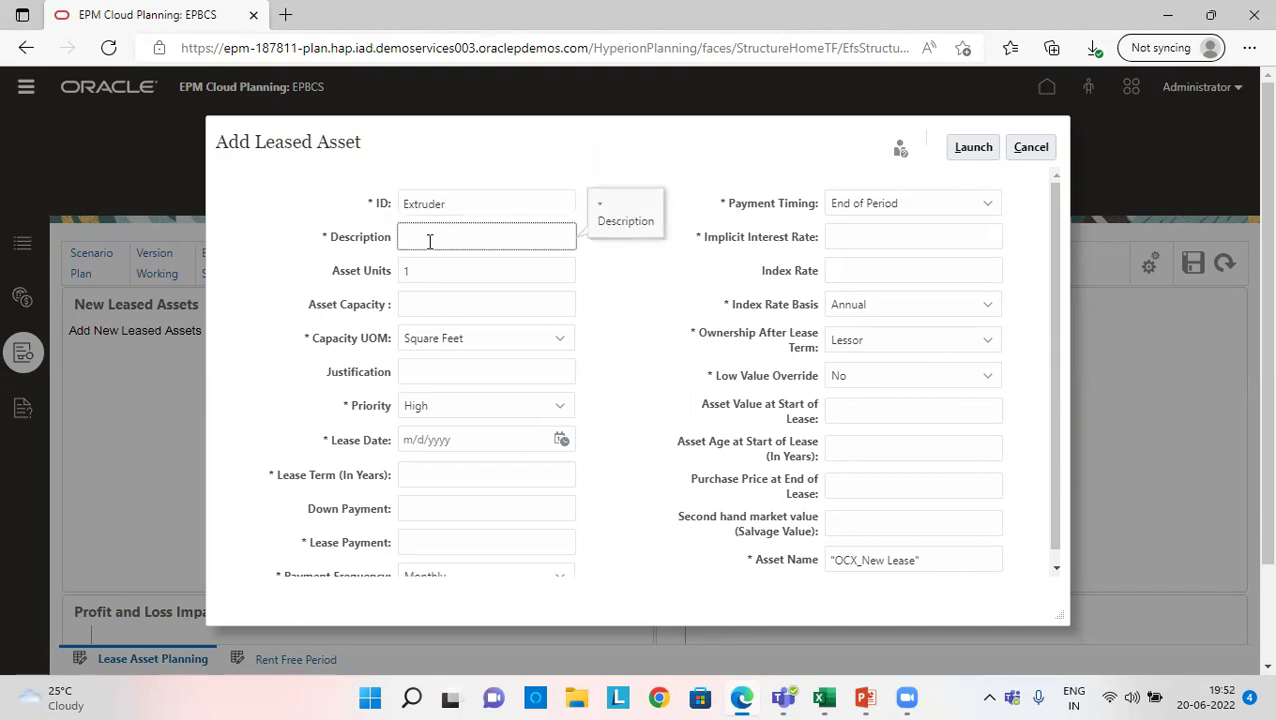
{"action": "type", "text": "machinery and equipment"}
Choose High priority for the leased asset and set its lease date to 1/1/2022
{"action": "left_click", "coordinate": [466, 340]}
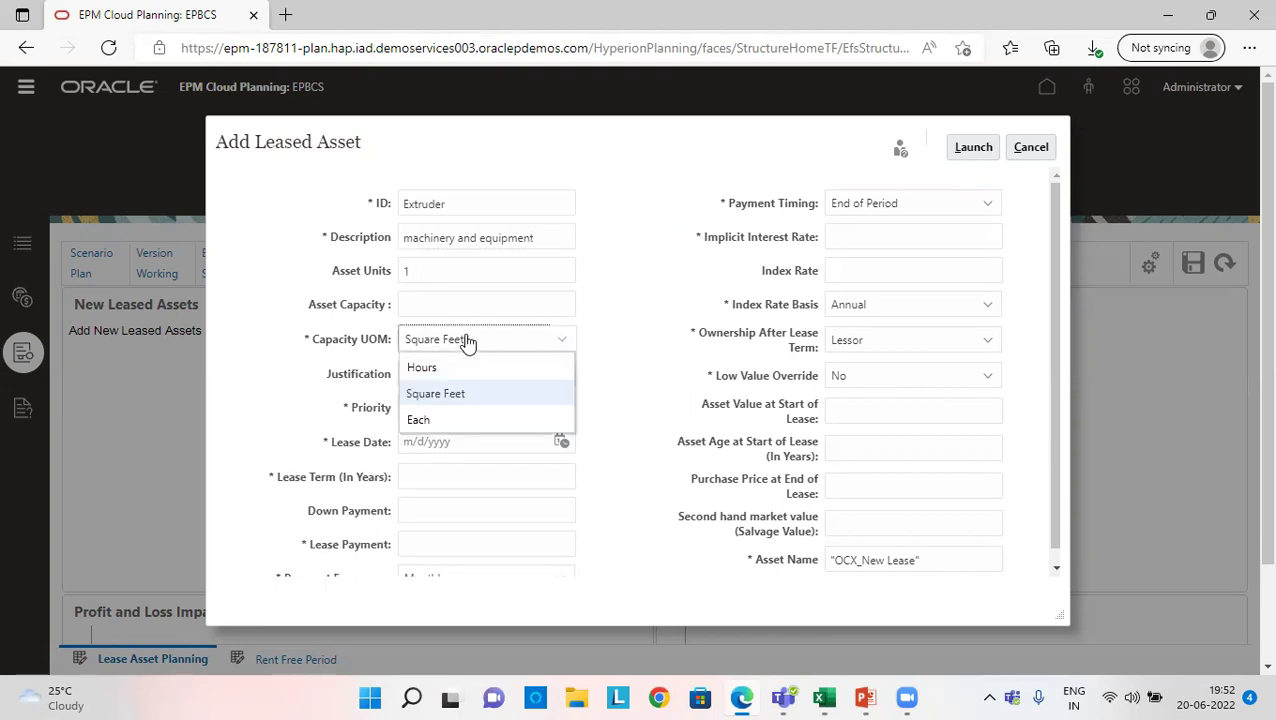
{"action": "left_click", "coordinate": [457, 487]}
{"action": "left_click_drag", "start_coordinate": [455, 489], "coordinate": [450, 419]}
{"action": "left_click", "coordinate": [455, 418]}
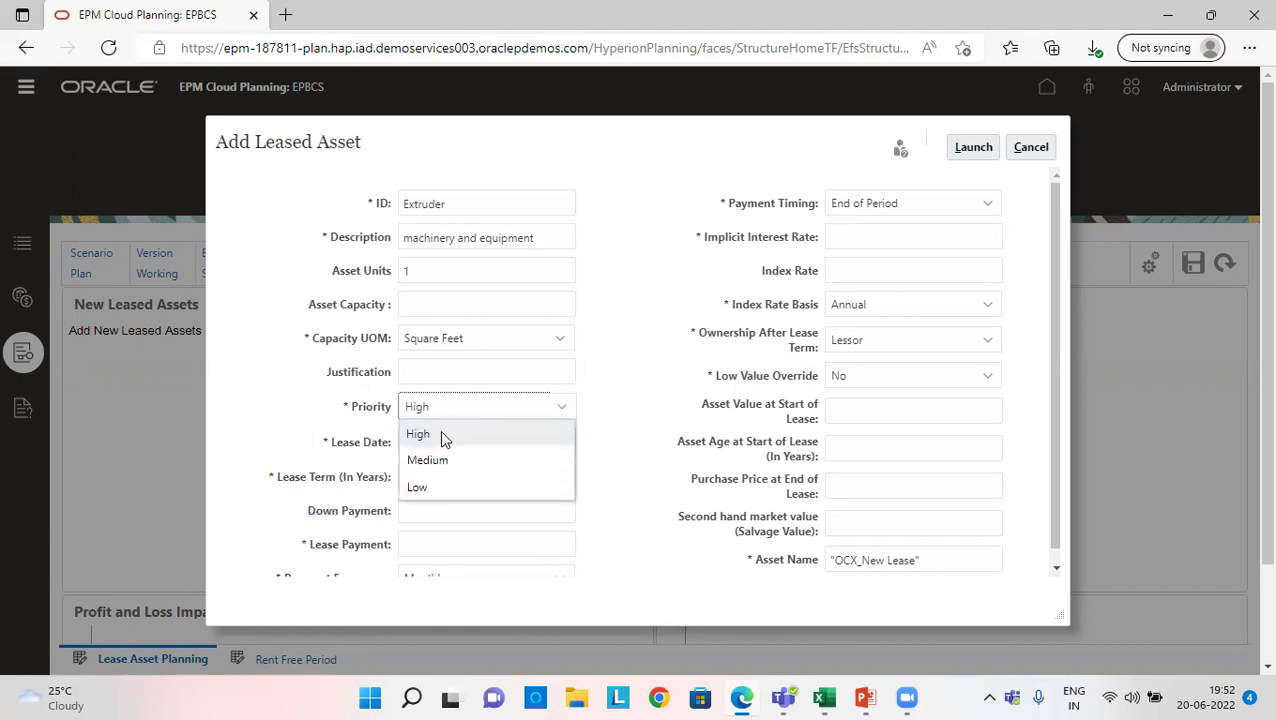
{"action": "left_click", "coordinate": [443, 437]}
{"action": "left_click", "coordinate": [443, 441]}
{"action": "type", "text": "01/01/0"}
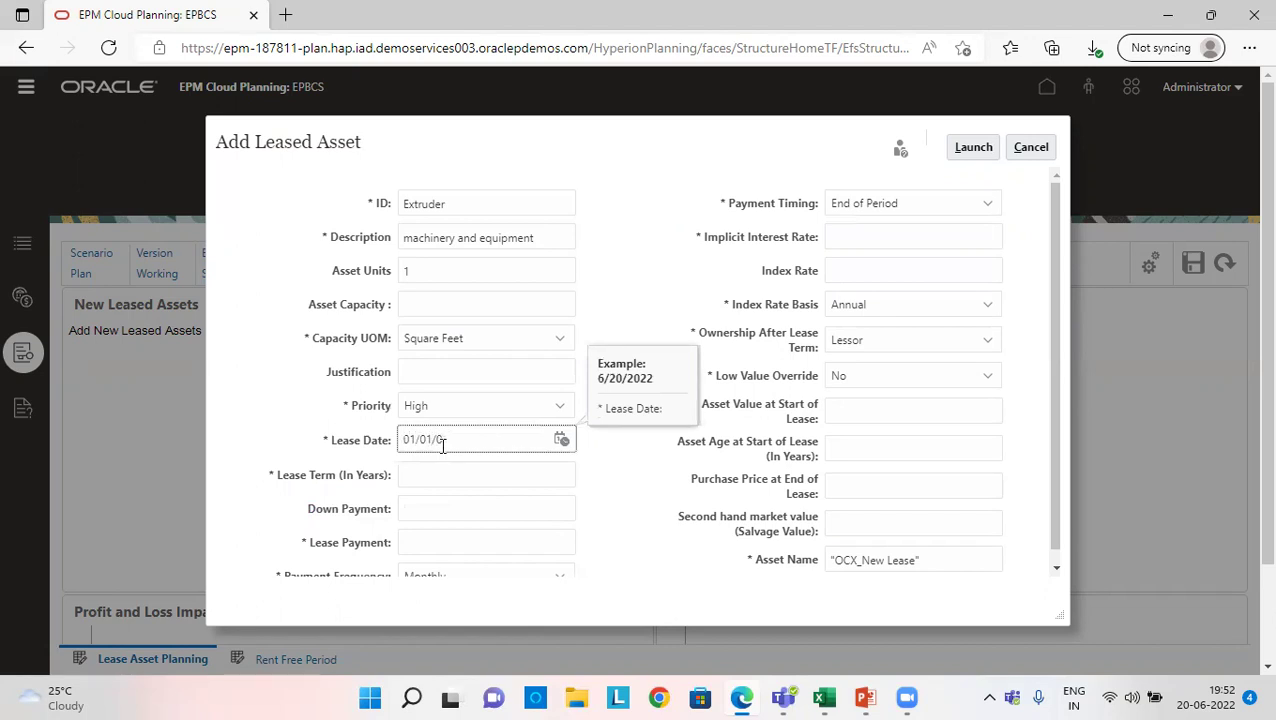
{"action": "key", "text": "BackSpace"}
{"action": "type", "text": "2022"}
Set the lease term to 3 years with a lease payment of 15000 at Annual payment frequency
{"action": "left_click", "coordinate": [435, 469]}
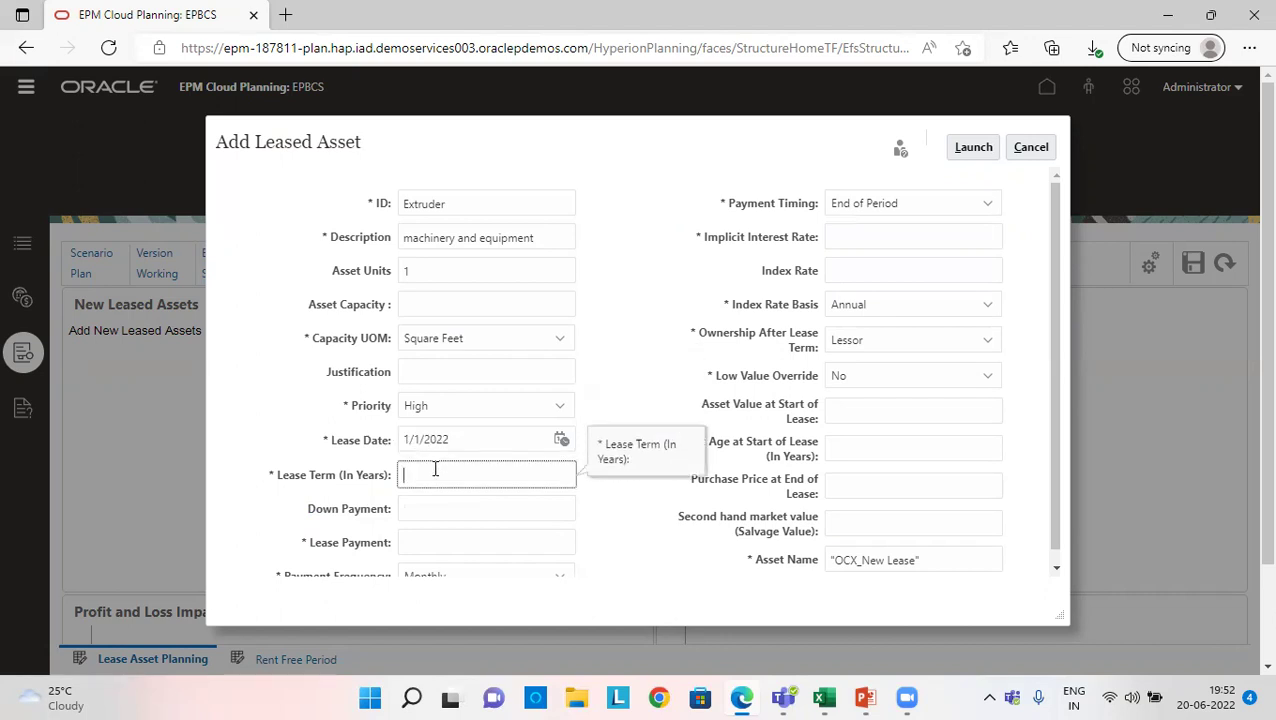
{"action": "type", "text": "3"}
{"action": "left_click", "coordinate": [440, 544]}
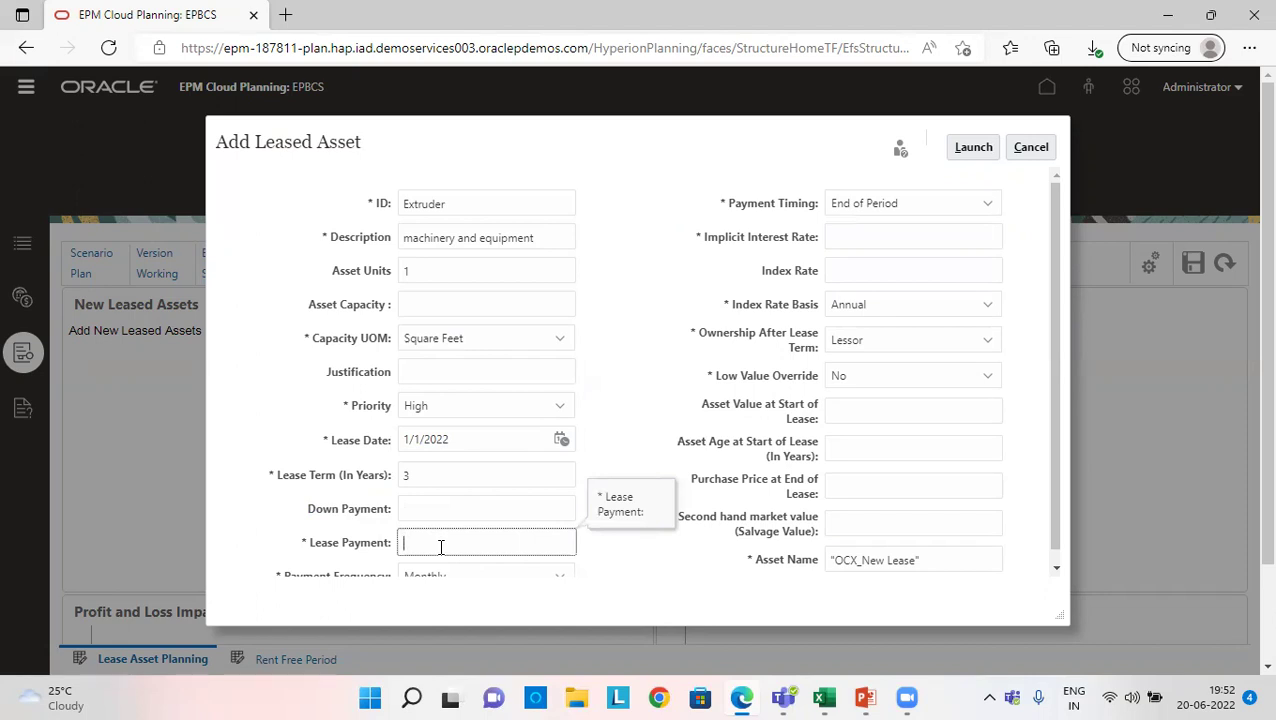
{"action": "type", "text": "15000"}
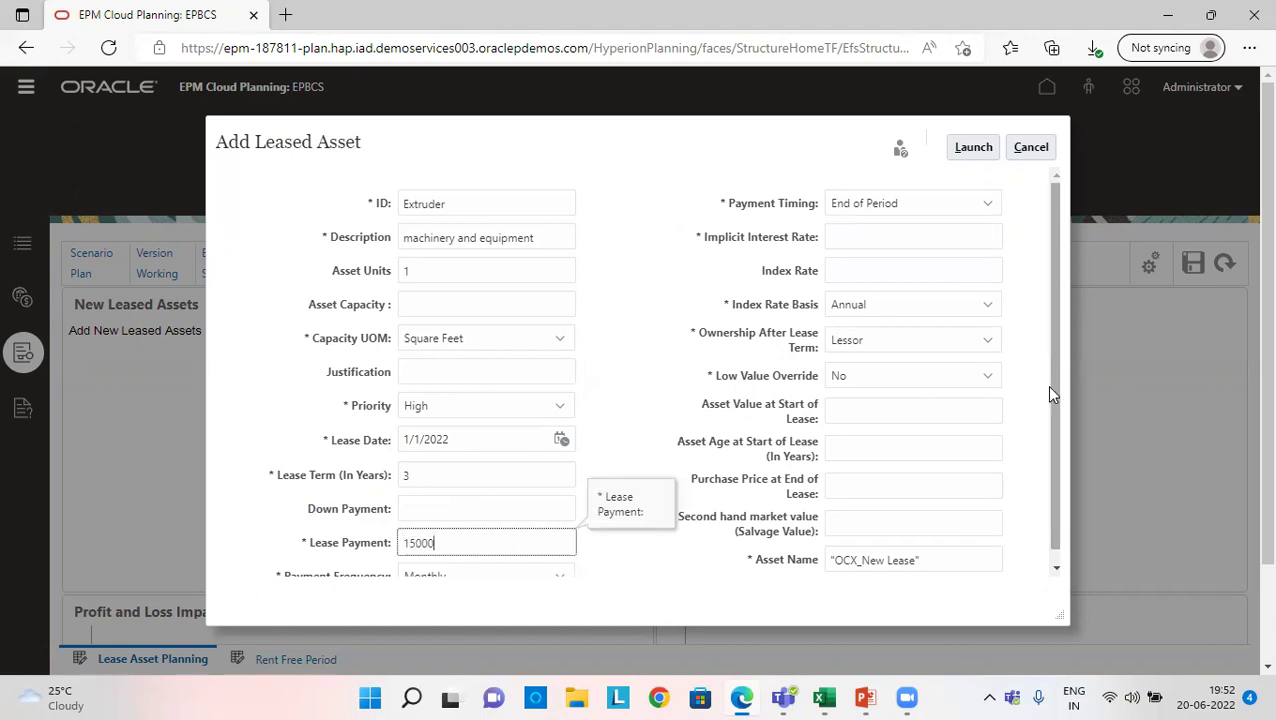
{"action": "left_click_drag", "start_coordinate": [1050, 389], "coordinate": [1050, 412]}
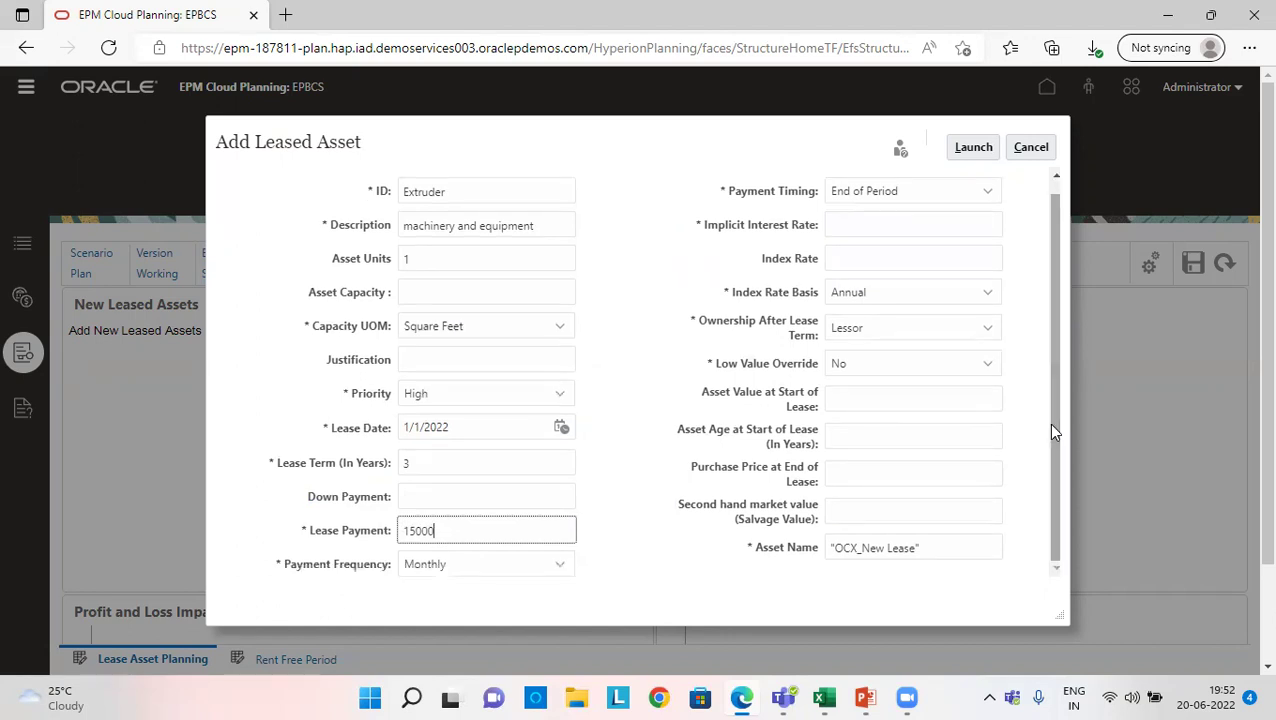
{"action": "left_click", "coordinate": [461, 569]}
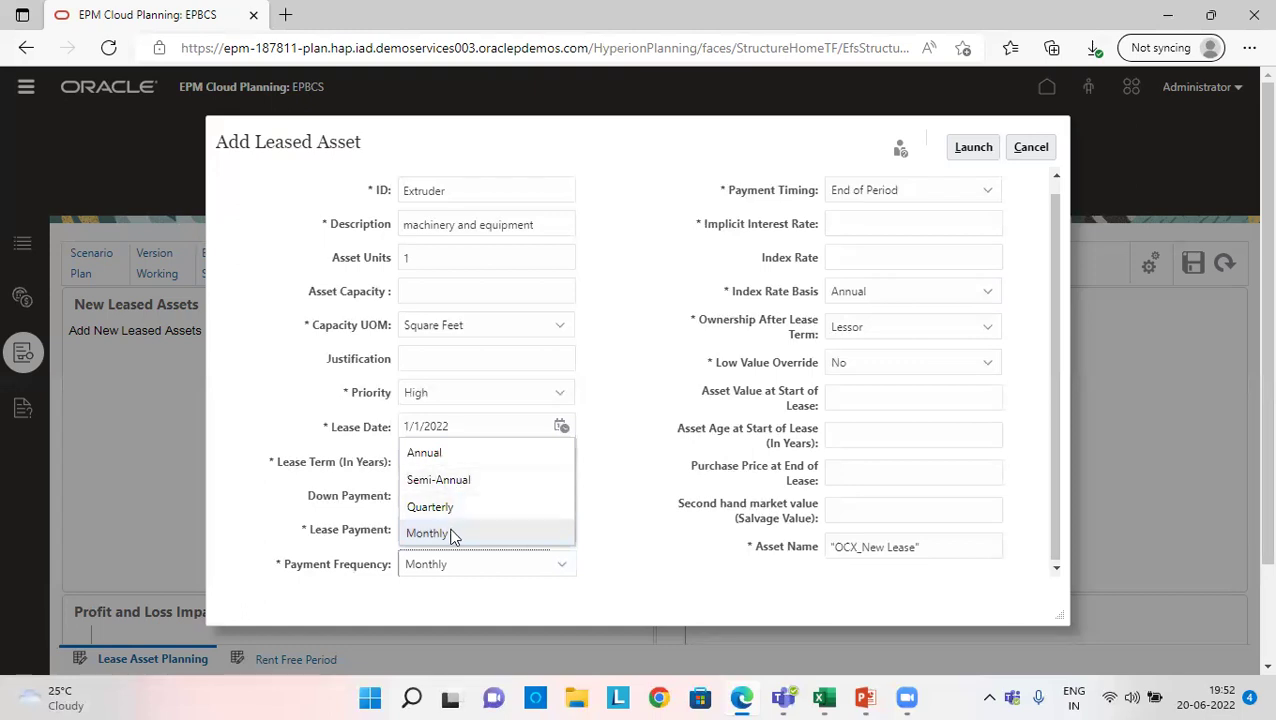
{"action": "left_click", "coordinate": [455, 455]}
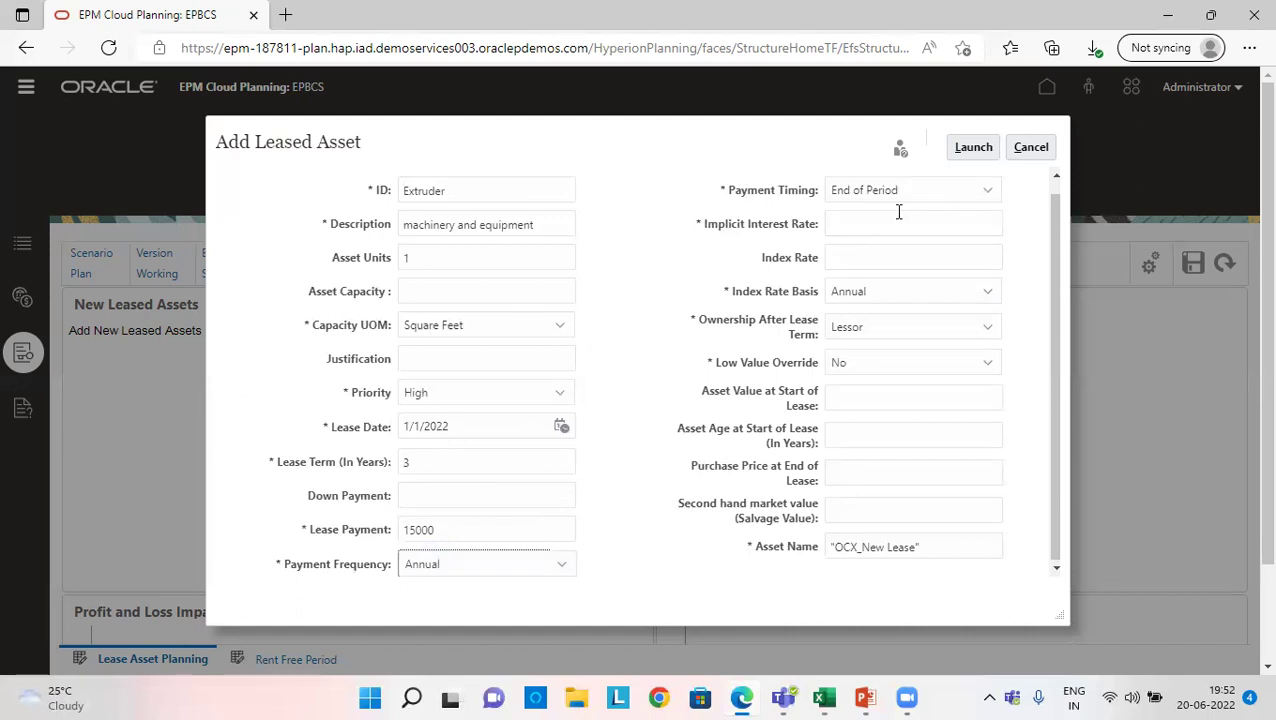
Set the payment timing to Beginning of Period and the implicit interest rate to 1
{"action": "left_click", "coordinate": [878, 197]}
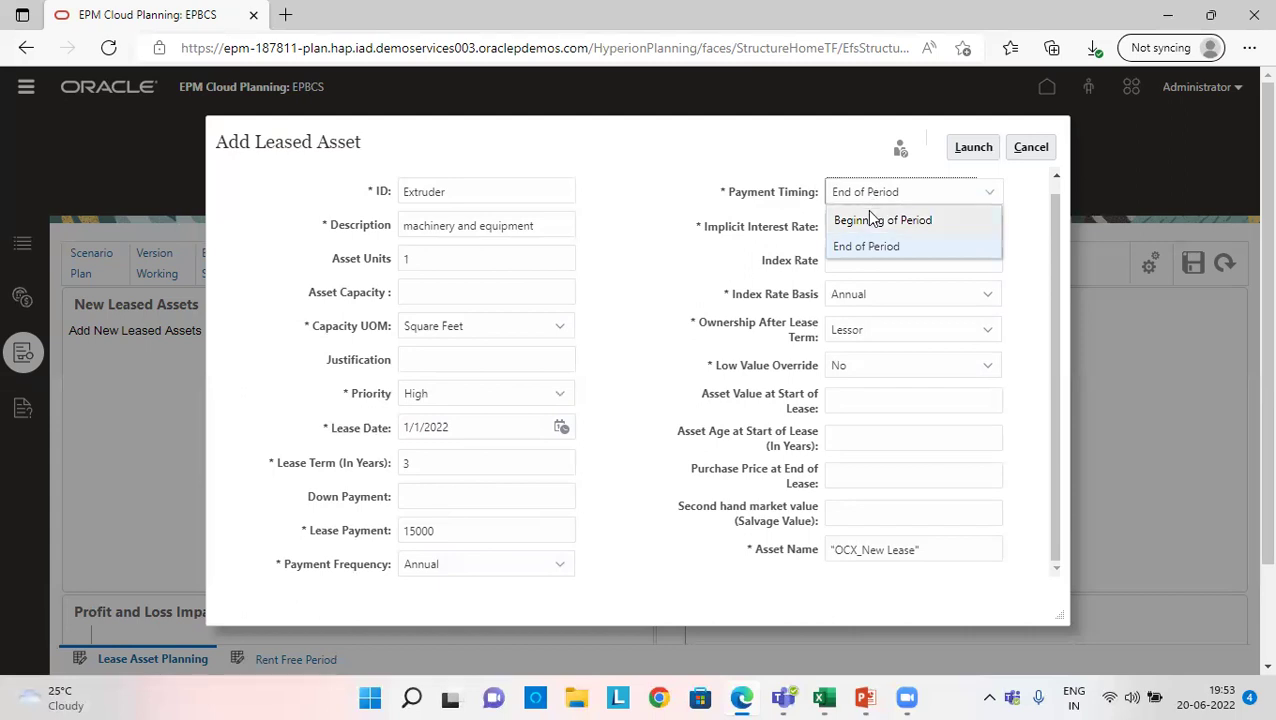
{"action": "left_click", "coordinate": [869, 216]}
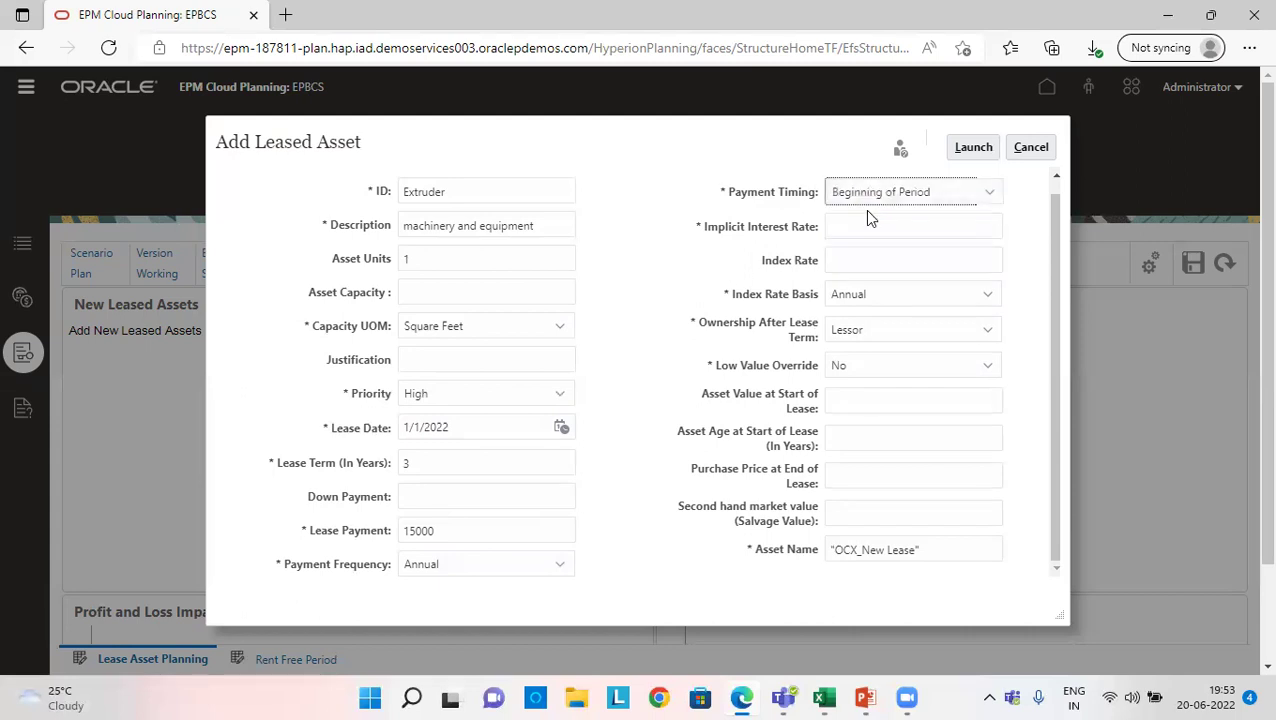
{"action": "left_click", "coordinate": [865, 222]}
{"action": "type", "text": "1"}
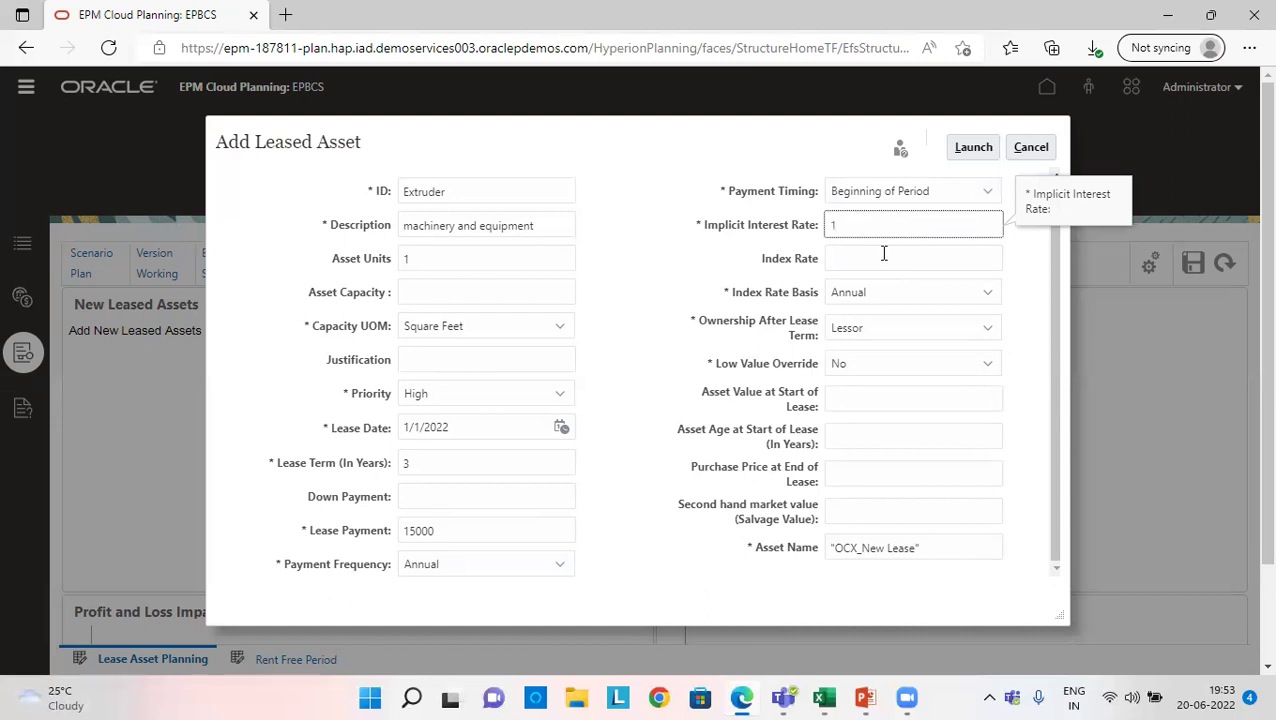
Choose the Annual index rate basis, set the asset name to Extruder1100 and add the leased asset
{"action": "left_click", "coordinate": [871, 293]}
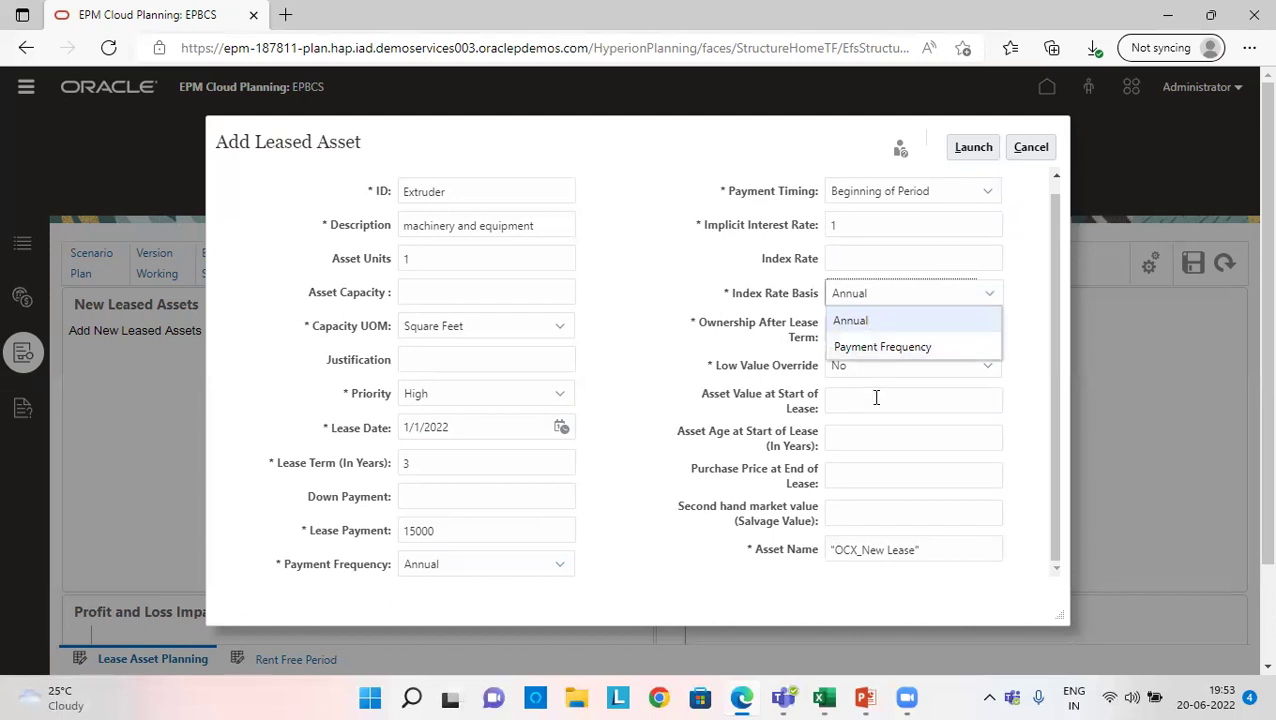
{"action": "left_click", "coordinate": [853, 322]}
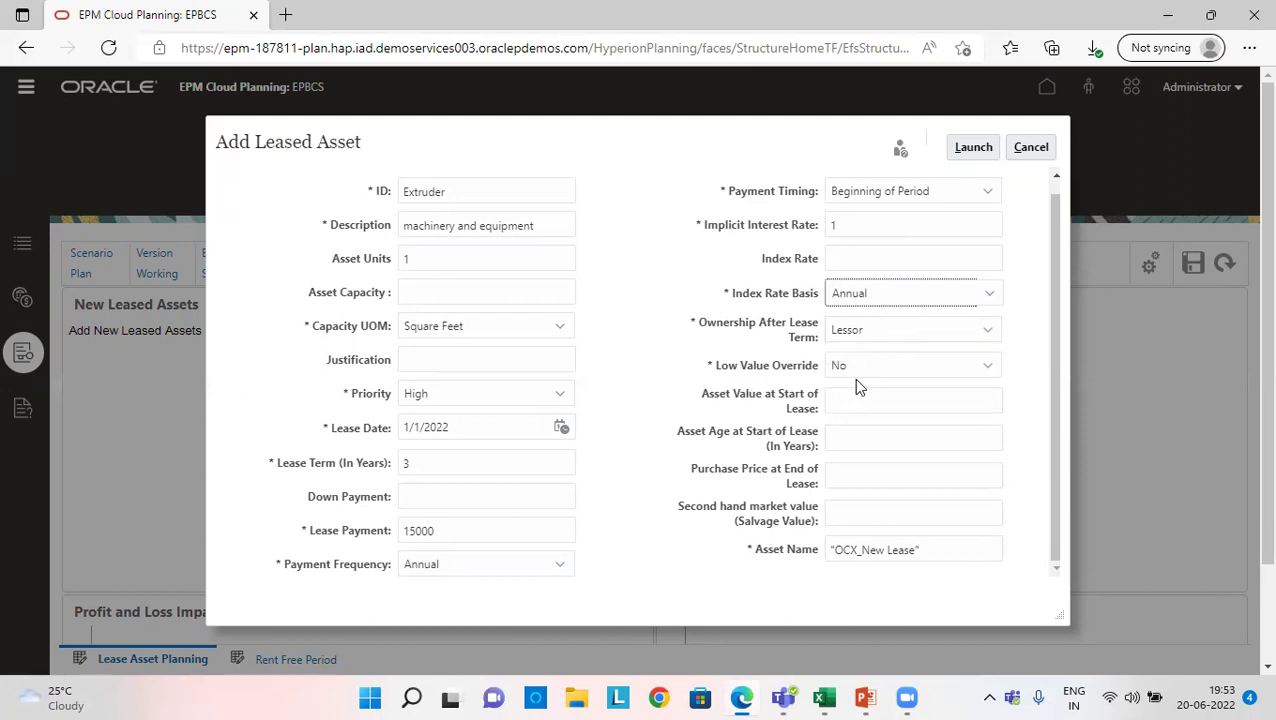
{"action": "left_click", "coordinate": [920, 550]}
{"action": "key", "text": "BackSpace"}
{"action": "key", "text": "BackSpace"}
{"action": "key", "text": "BackSpace"}
{"action": "key", "text": "BackSpace"}
{"action": "key", "text": "BackSpace"}
{"action": "key", "text": "BackSpace"}
{"action": "key", "text": "BackSpace"}
{"action": "key", "text": "BackSpace"}
{"action": "key", "text": "BackSpace"}
{"action": "key", "text": "BackSpace"}
{"action": "key", "text": "BackSpace"}
{"action": "key", "text": "BackSpace"}
{"action": "key", "text": "BackSpace"}
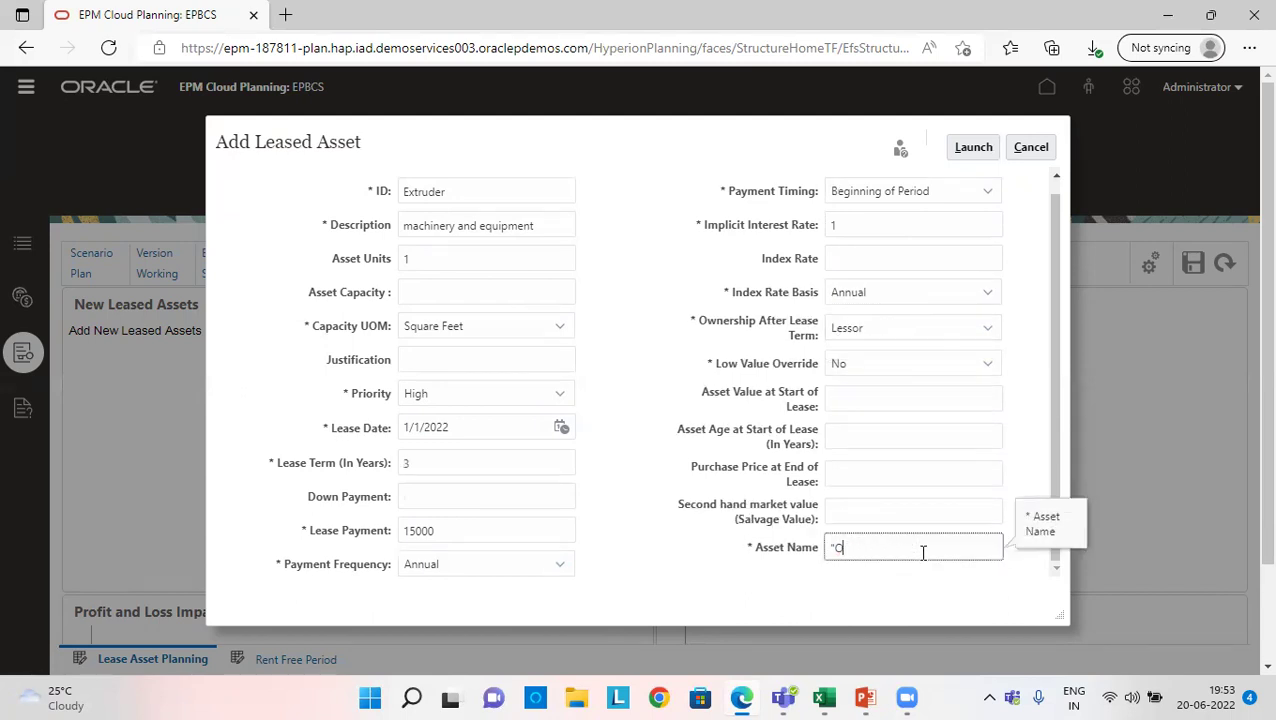
{"action": "key", "text": "BackSpace"}
{"action": "key", "text": "BackSpace"}
{"action": "type", "text": "Extruder1100"}
{"action": "left_click", "coordinate": [971, 147]}
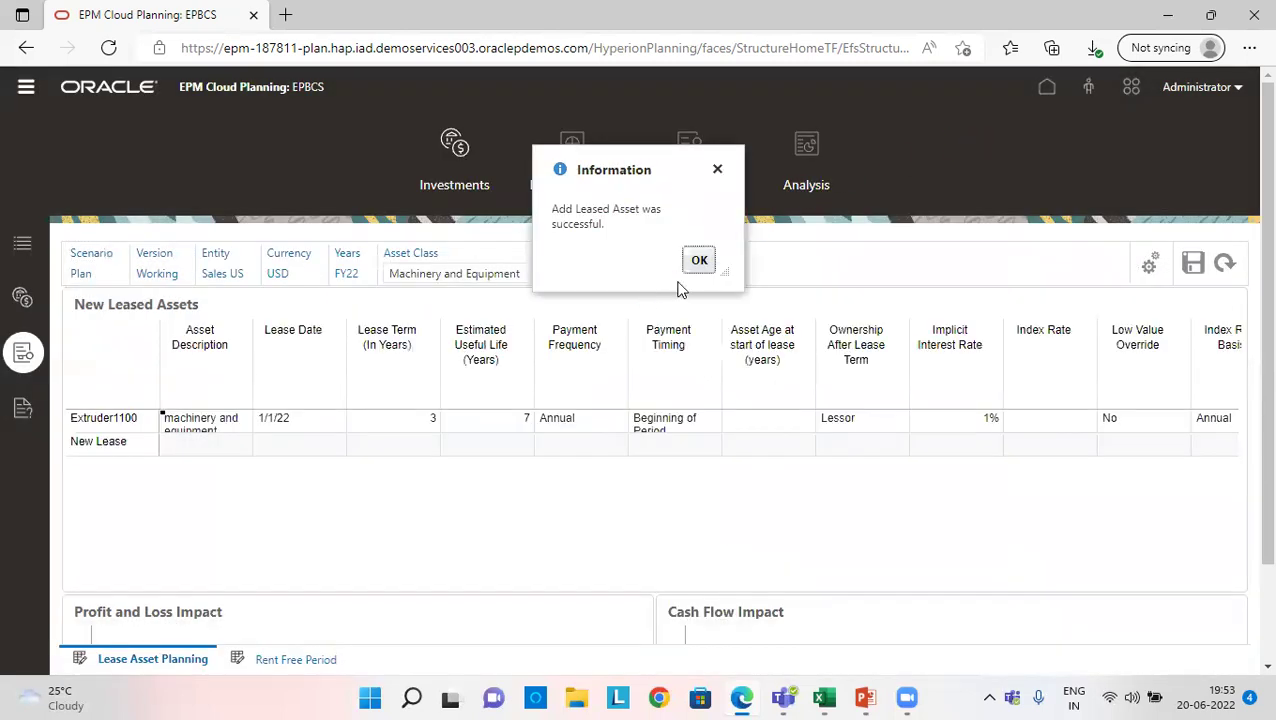
{"action": "left_click", "coordinate": [699, 262]}
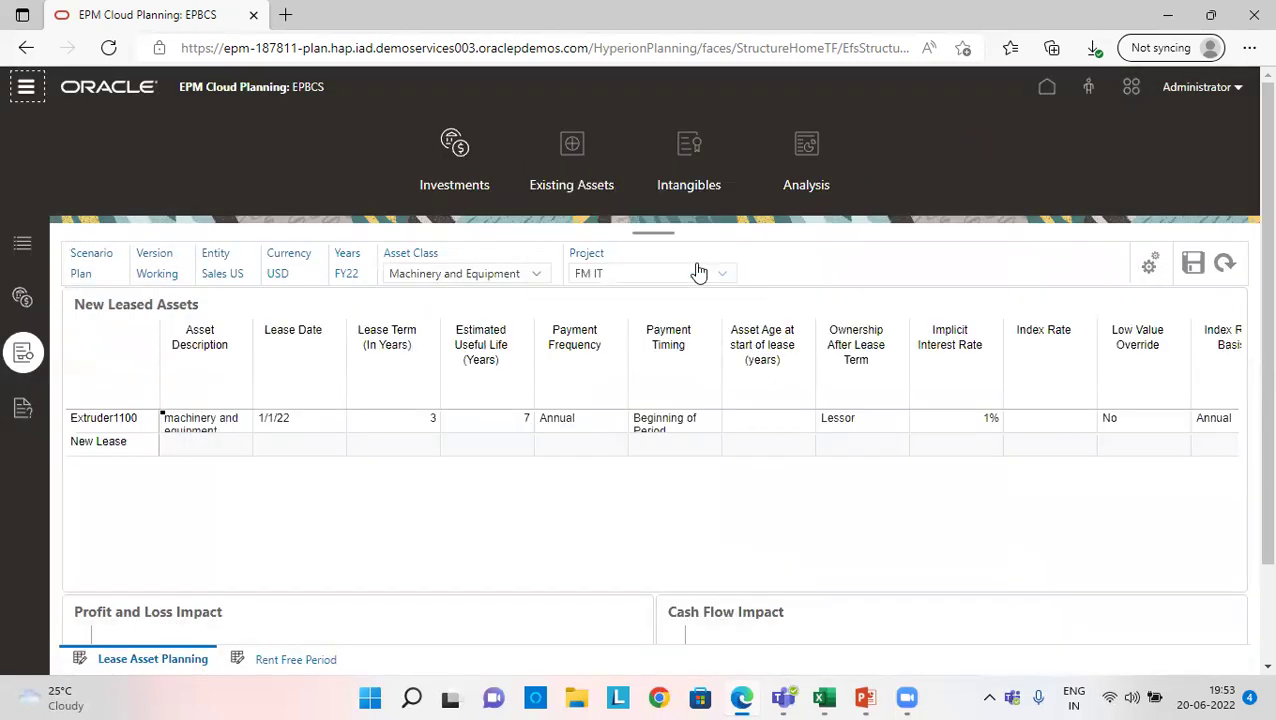
Calculate the lease for the new leased asset Extruder1100
{"action": "right_click", "coordinate": [123, 418]}
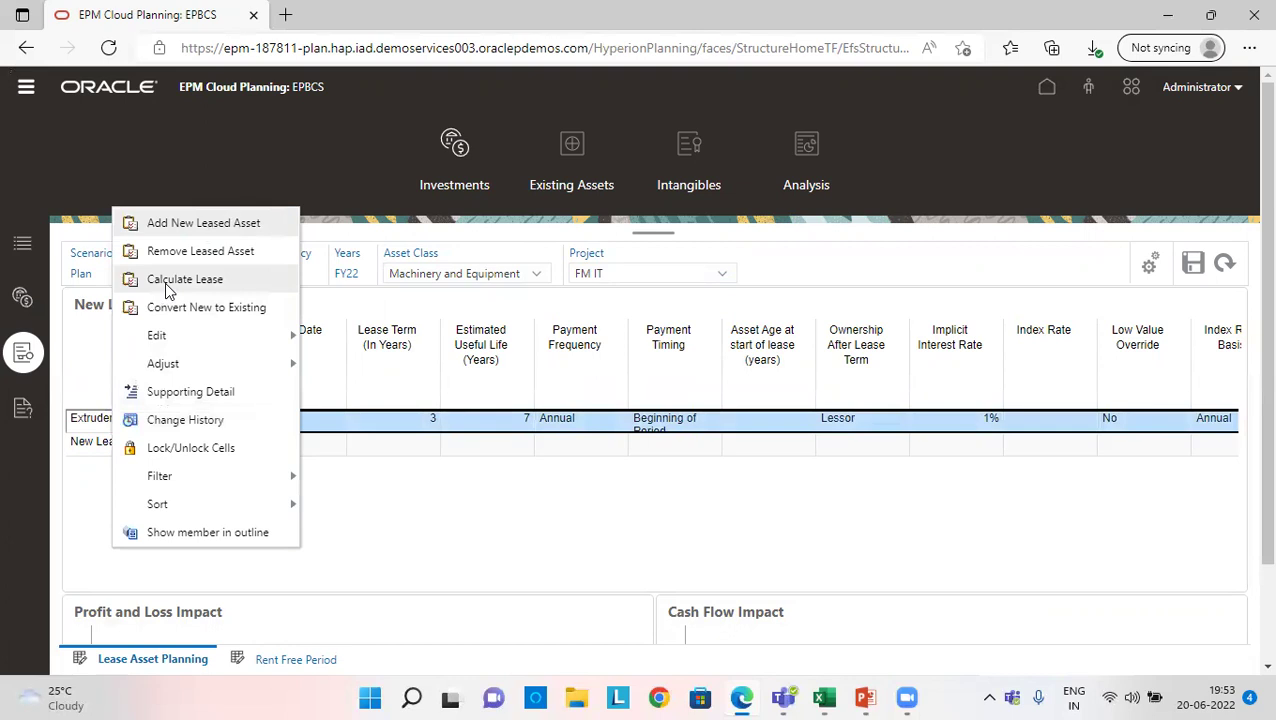
{"action": "left_click", "coordinate": [165, 279]}
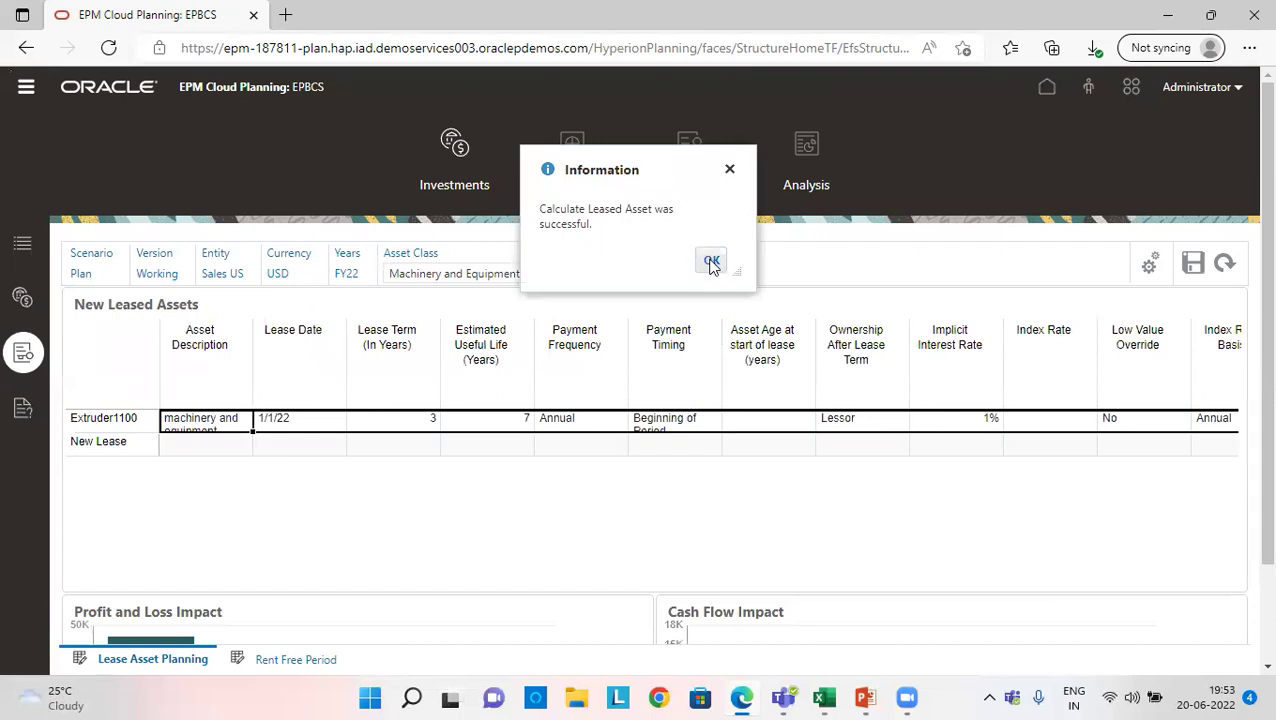
{"action": "left_click", "coordinate": [711, 262]}
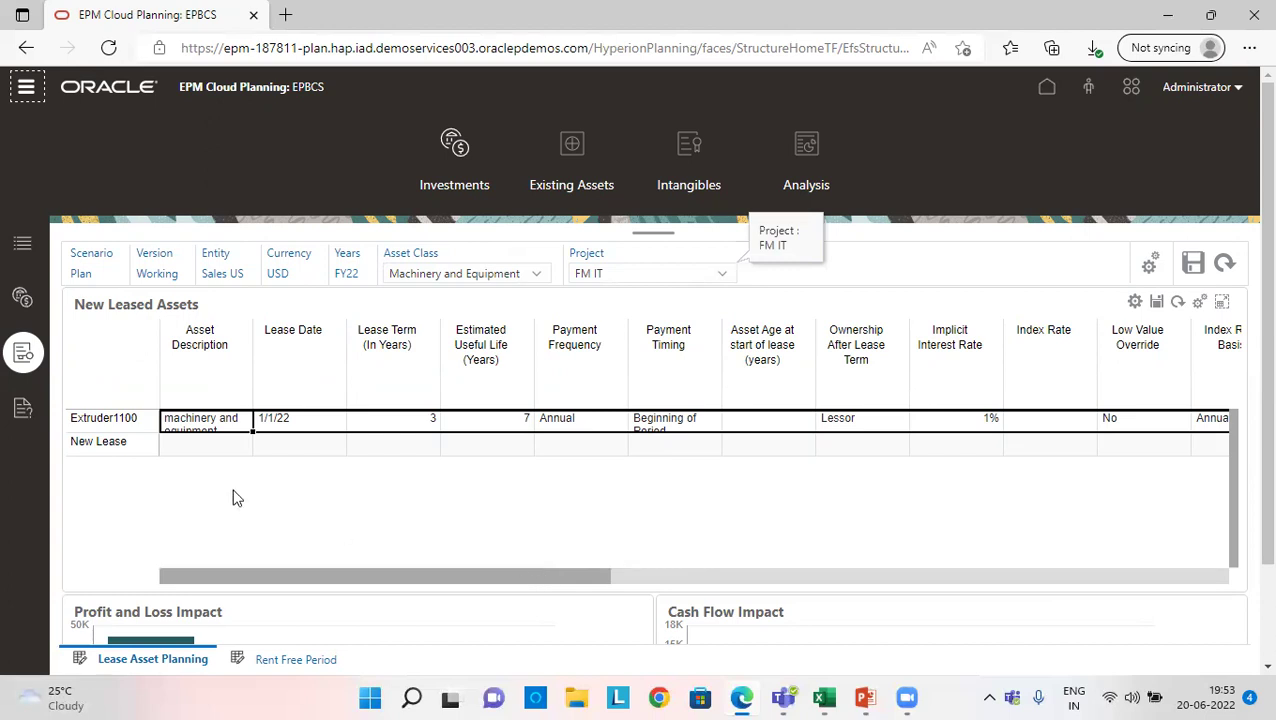
Examine the depreciation method and convention assumed for Machinery and Equipment, and the funding assumptions for the asset classes
{"action": "left_click", "coordinate": [25, 418]}
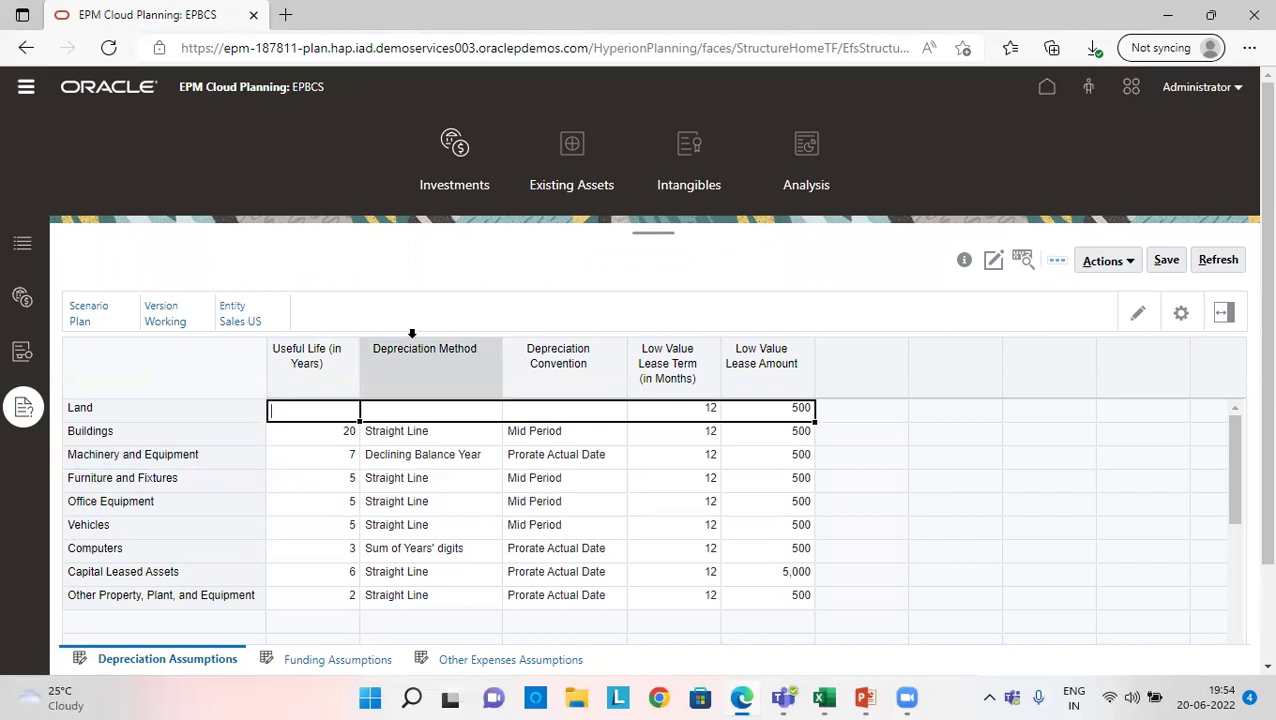
{"action": "left_click", "coordinate": [416, 459]}
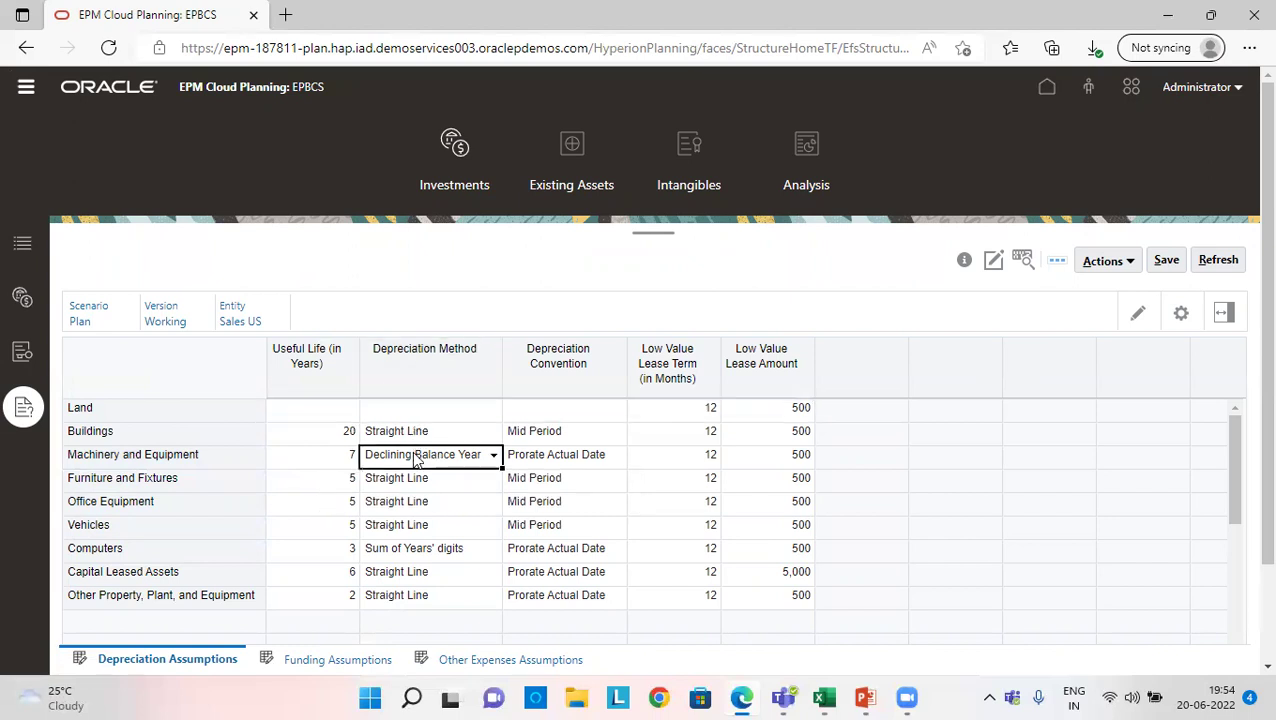
{"action": "left_click", "coordinate": [539, 458]}
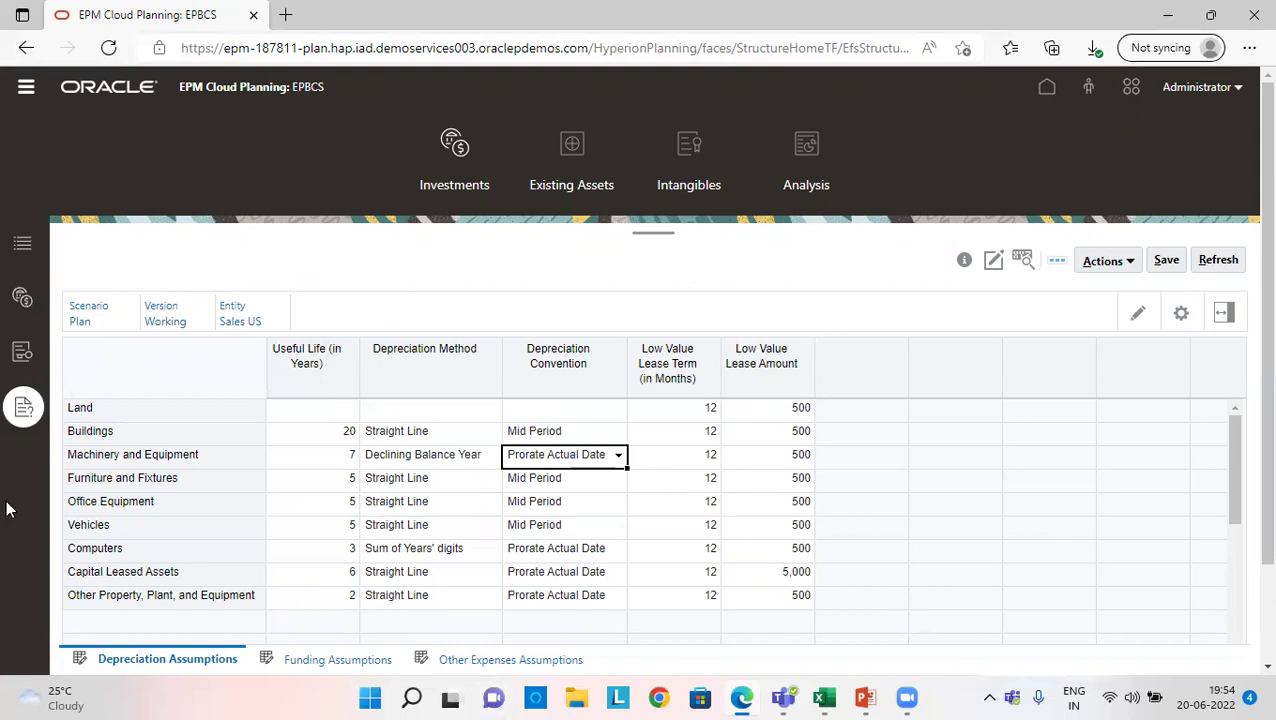
{"action": "left_click", "coordinate": [262, 670]}
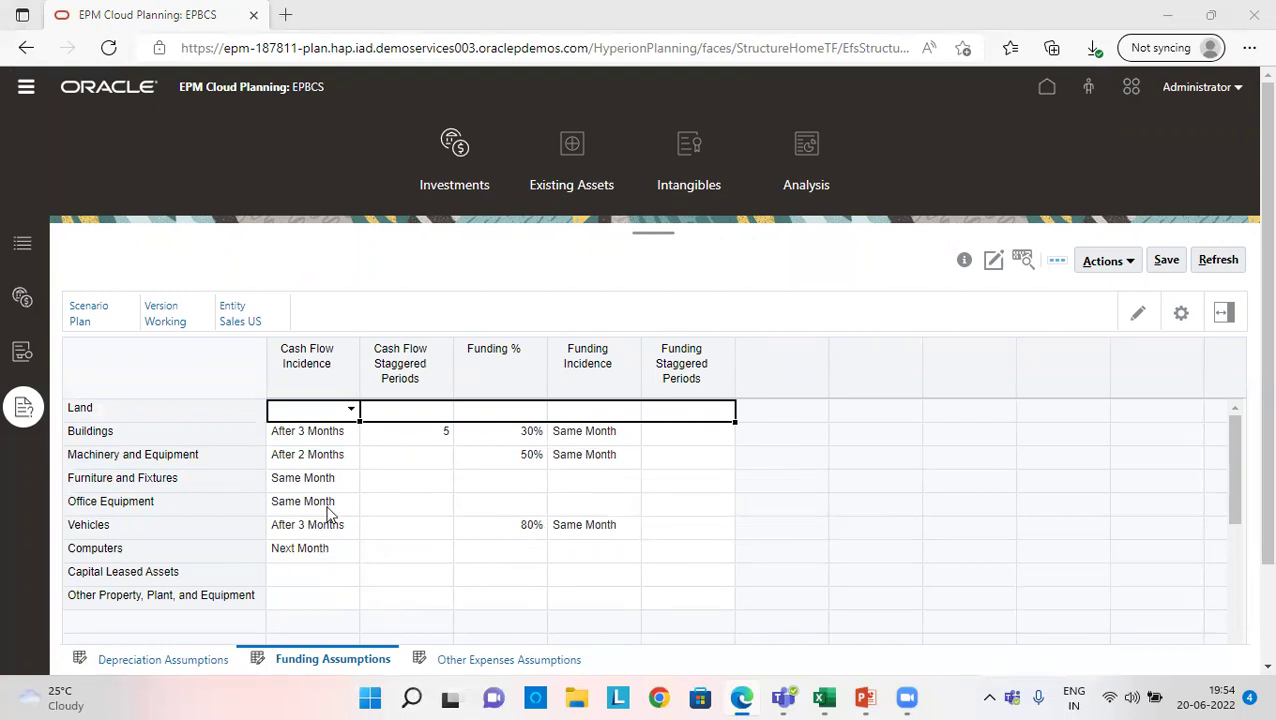
Return to the lease asset planning form for new leases and set its project to FM IT
{"action": "left_click", "coordinate": [26, 356]}
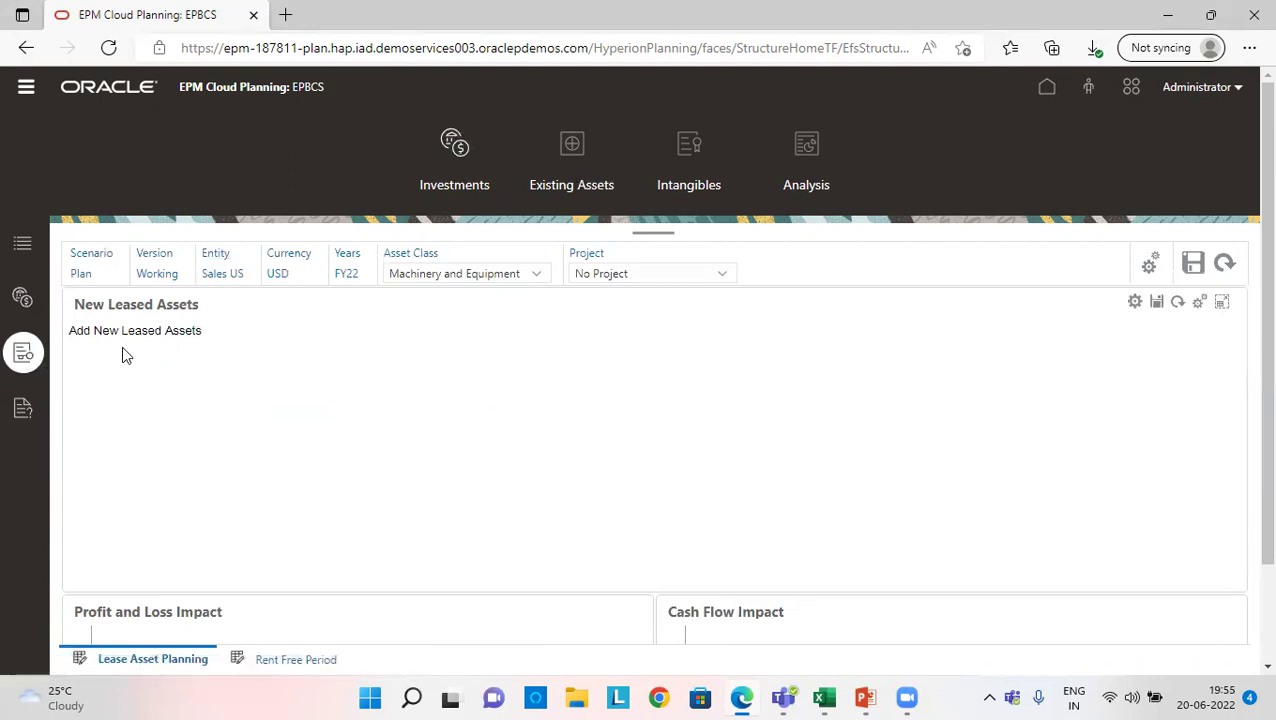
{"action": "left_click", "coordinate": [644, 274]}
{"action": "scroll", "coordinate": [757, 382], "scroll_direction": "up", "scroll_amount": 10}
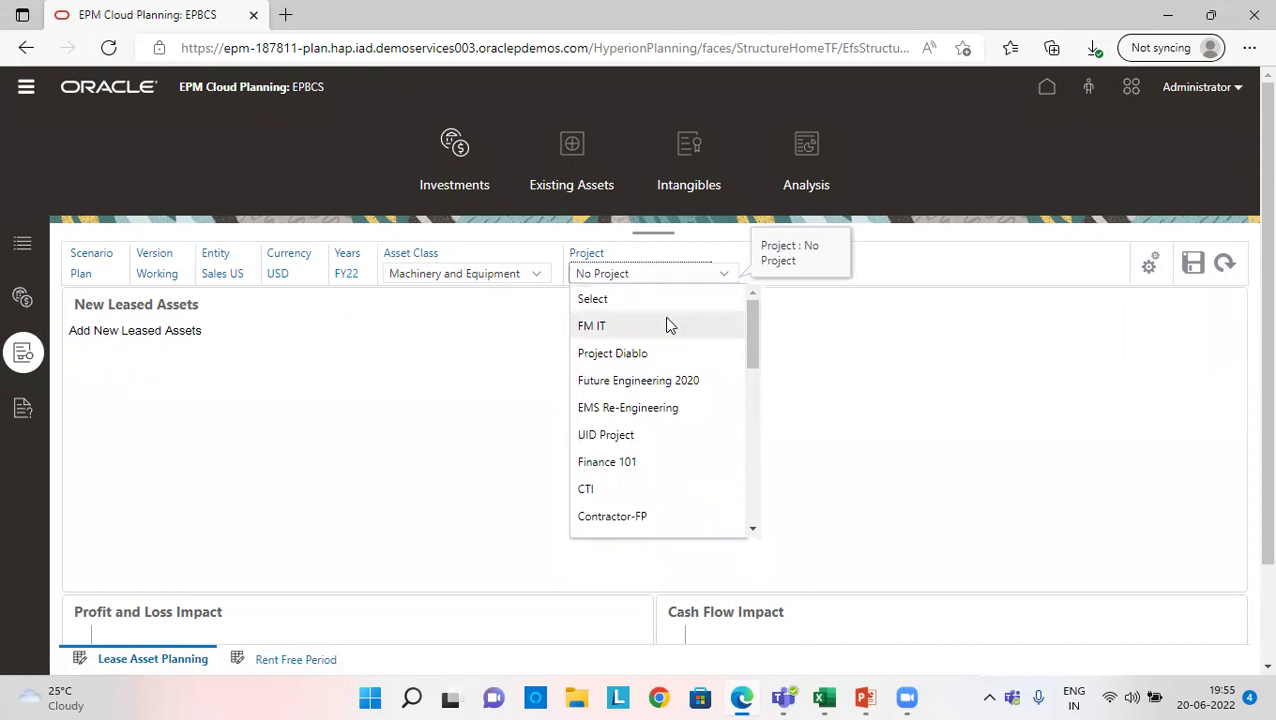
{"action": "left_click", "coordinate": [668, 326]}
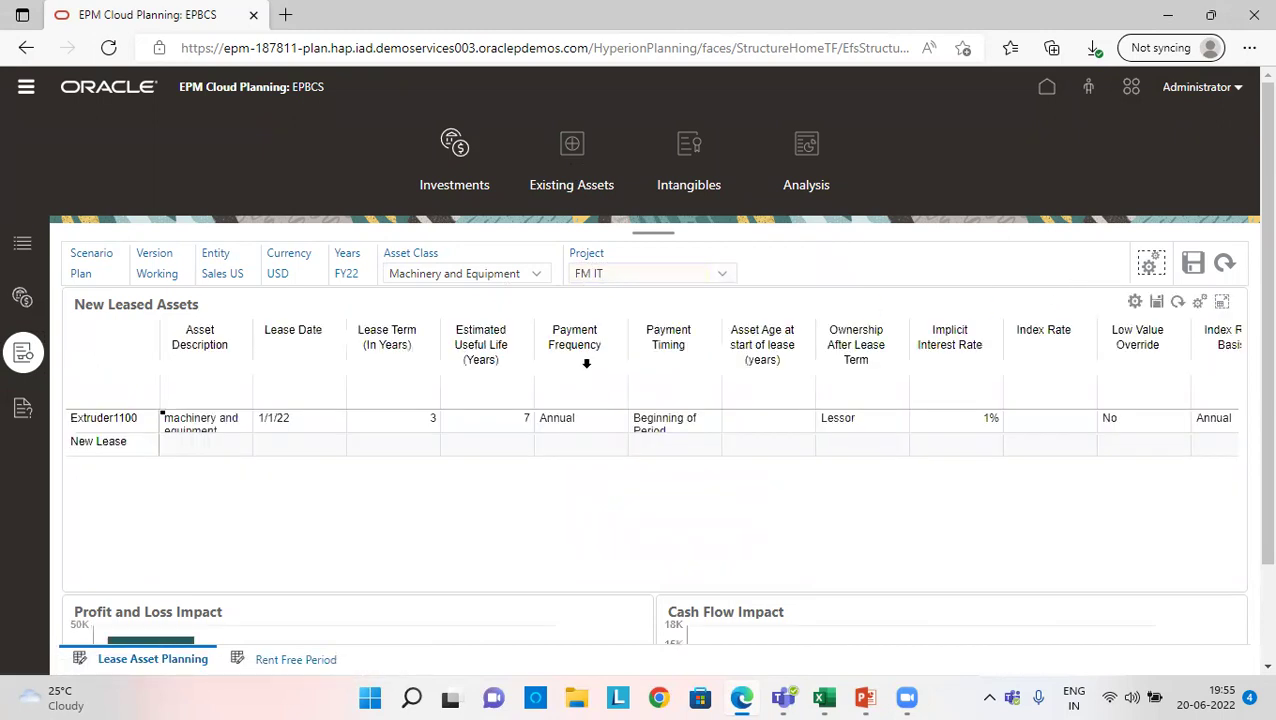
Convert the new lease Extruder1100 to an existing one, choosing Extruder under Existing Lease as the reconciled asset detail
{"action": "left_click", "coordinate": [97, 418]}
{"action": "right_click", "coordinate": [92, 420]}
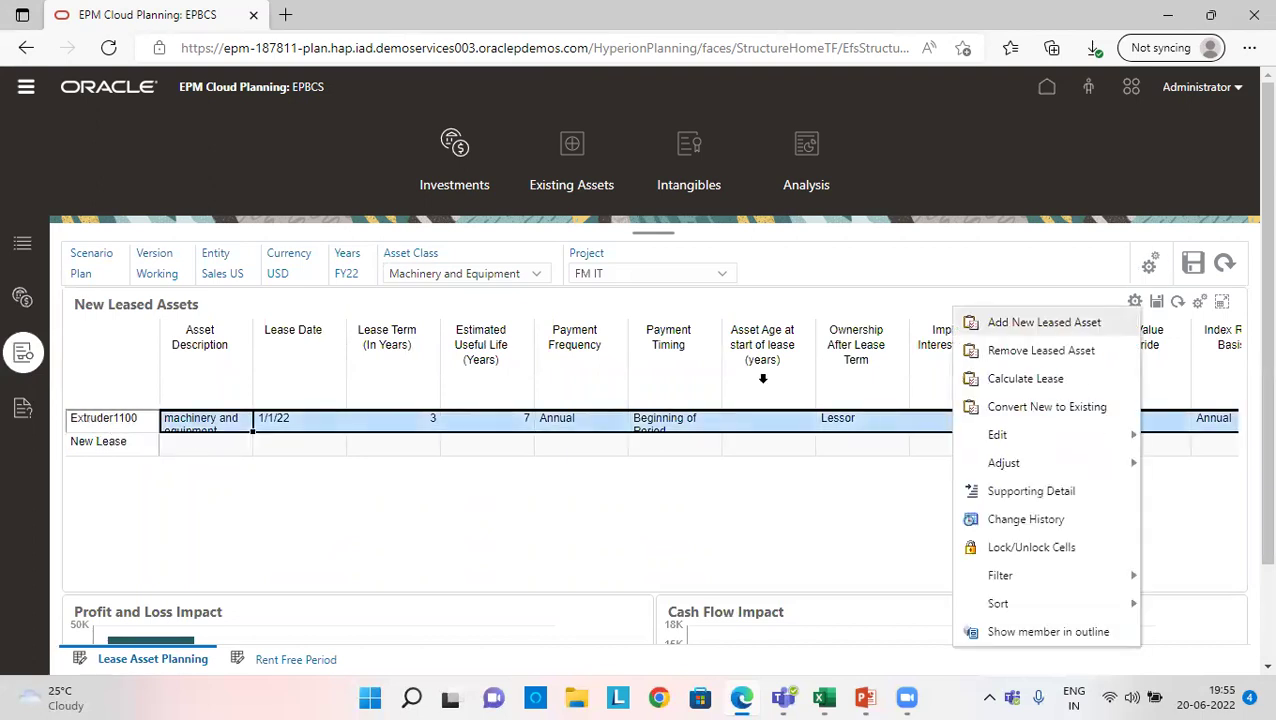
{"action": "left_click", "coordinate": [1024, 408]}
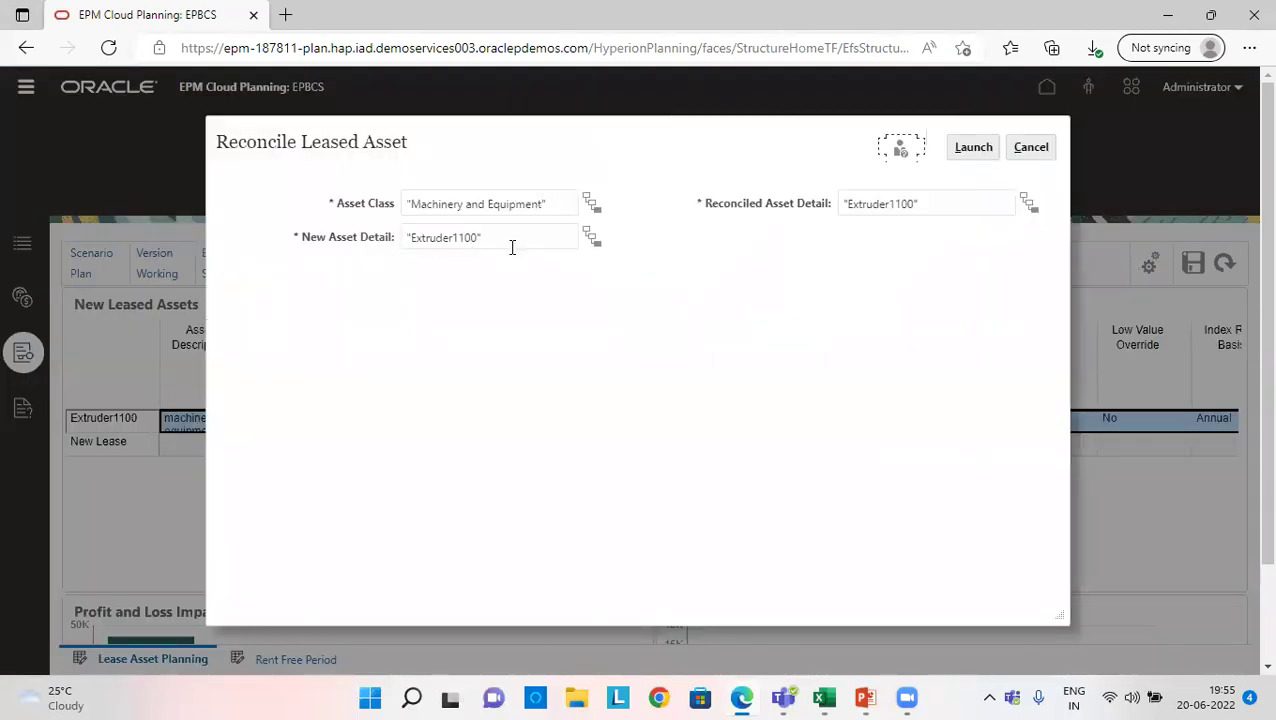
{"action": "left_click", "coordinate": [1025, 205]}
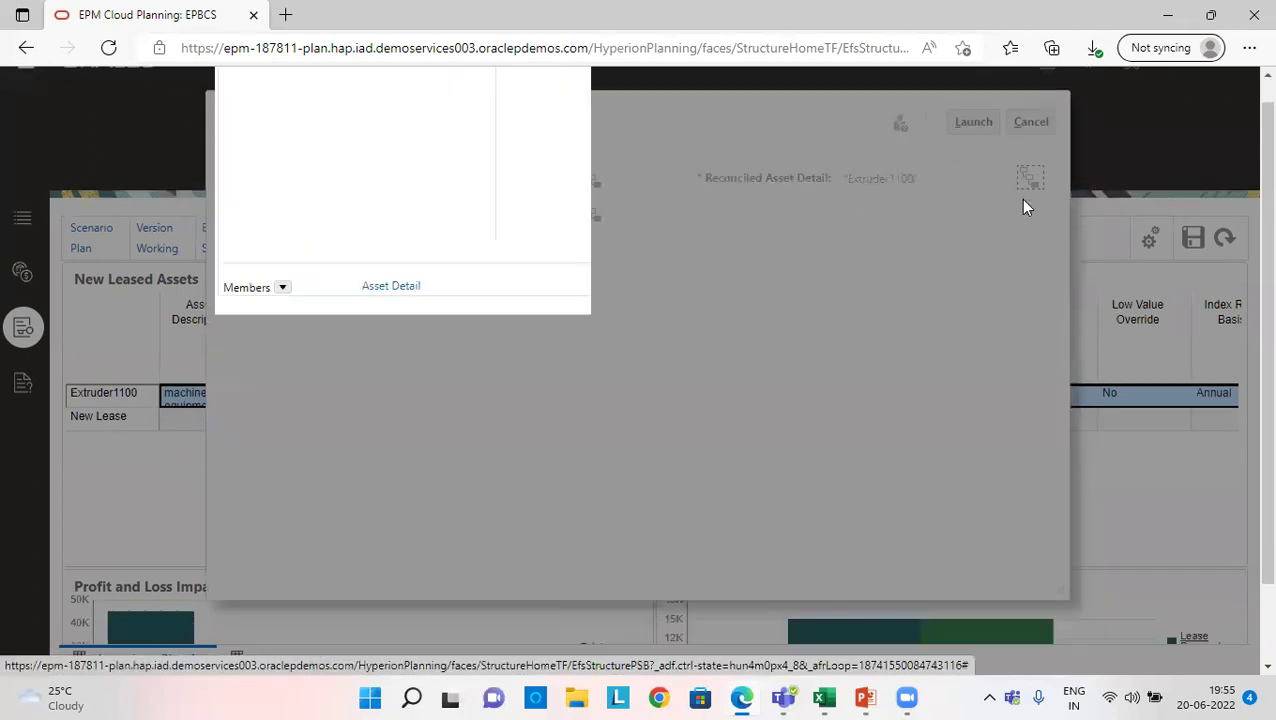
{"action": "left_click", "coordinate": [468, 299]}
{"action": "left_click", "coordinate": [749, 297]}
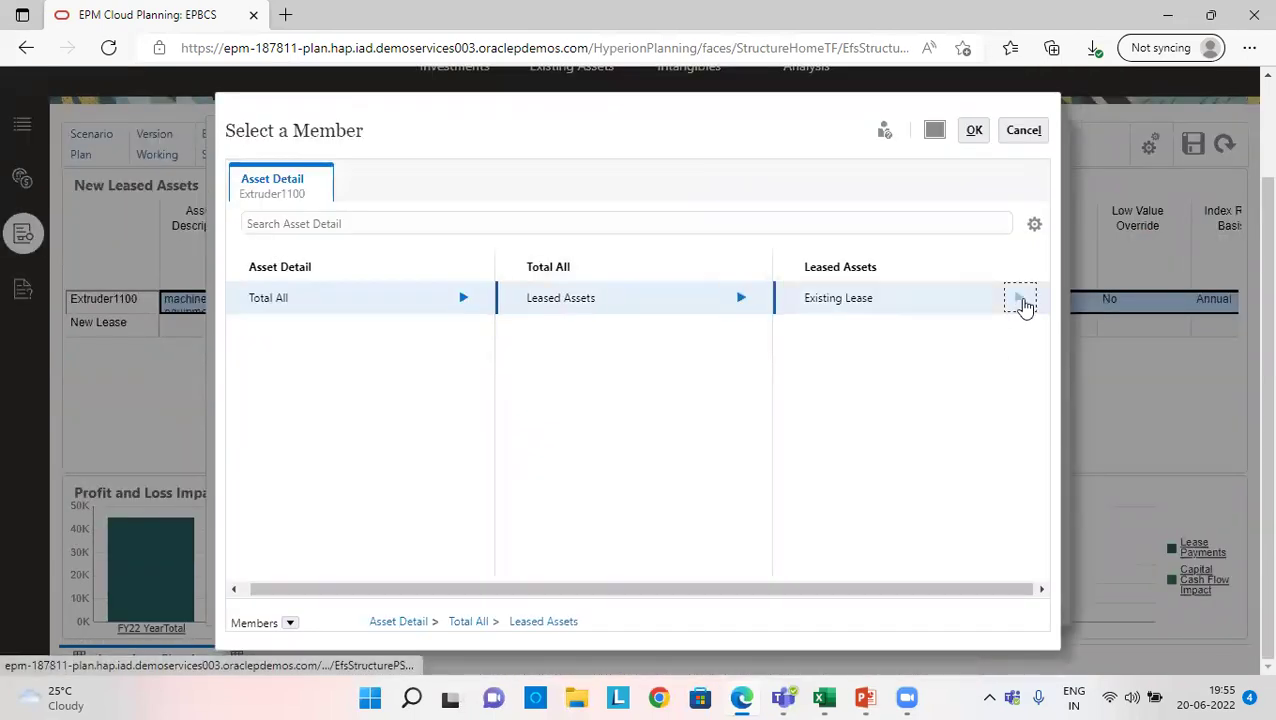
{"action": "left_click", "coordinate": [1020, 298]}
{"action": "left_click", "coordinate": [826, 305]}
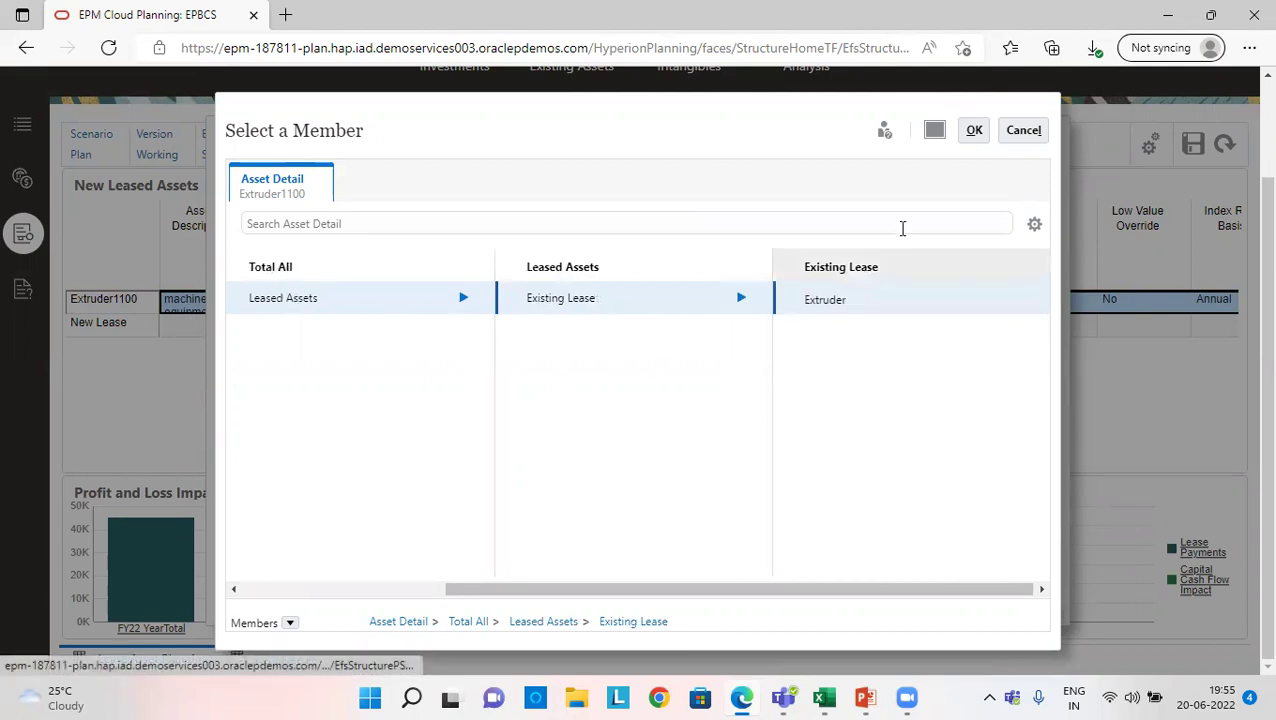
{"action": "left_click", "coordinate": [976, 132]}
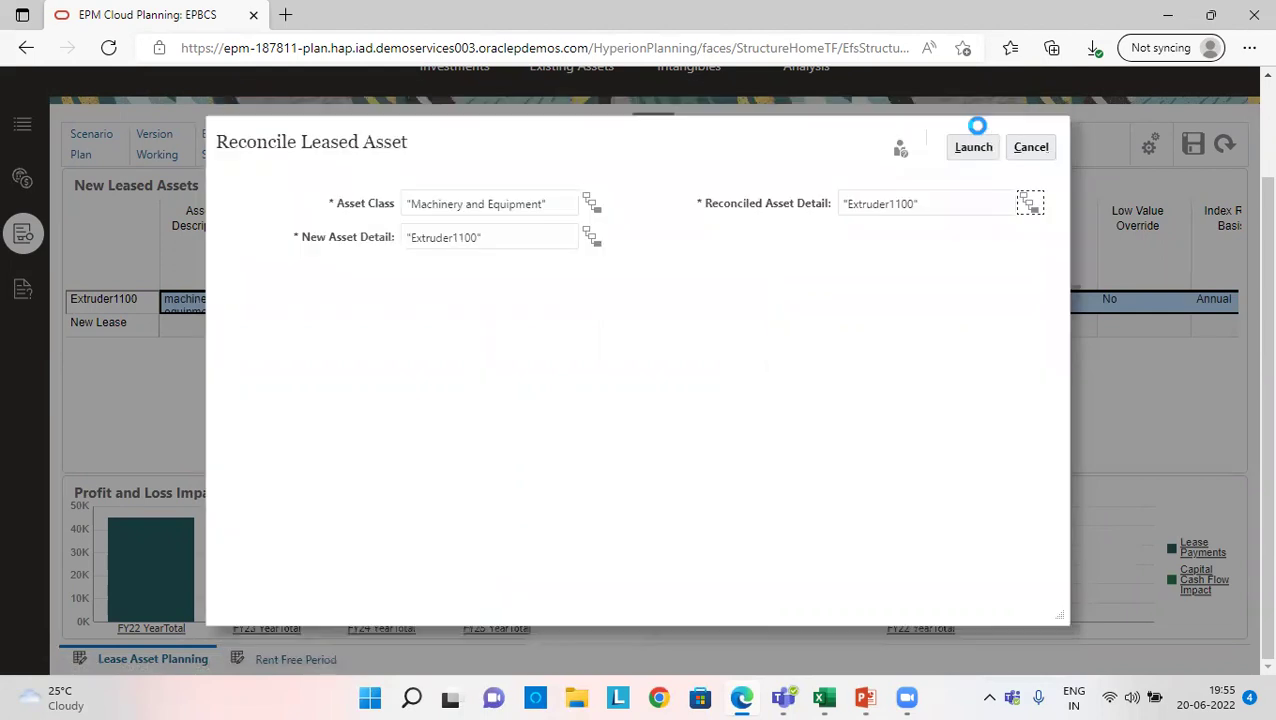
{"action": "left_click", "coordinate": [973, 148]}
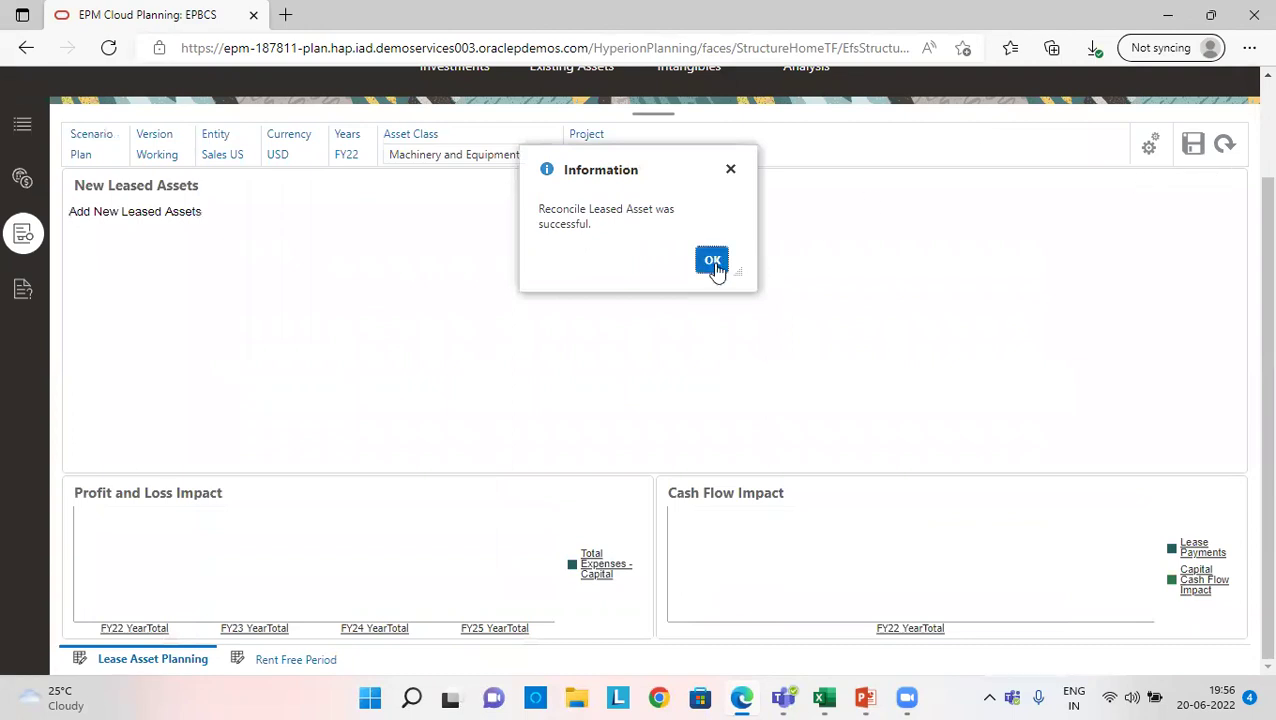
{"action": "left_click", "coordinate": [712, 260]}
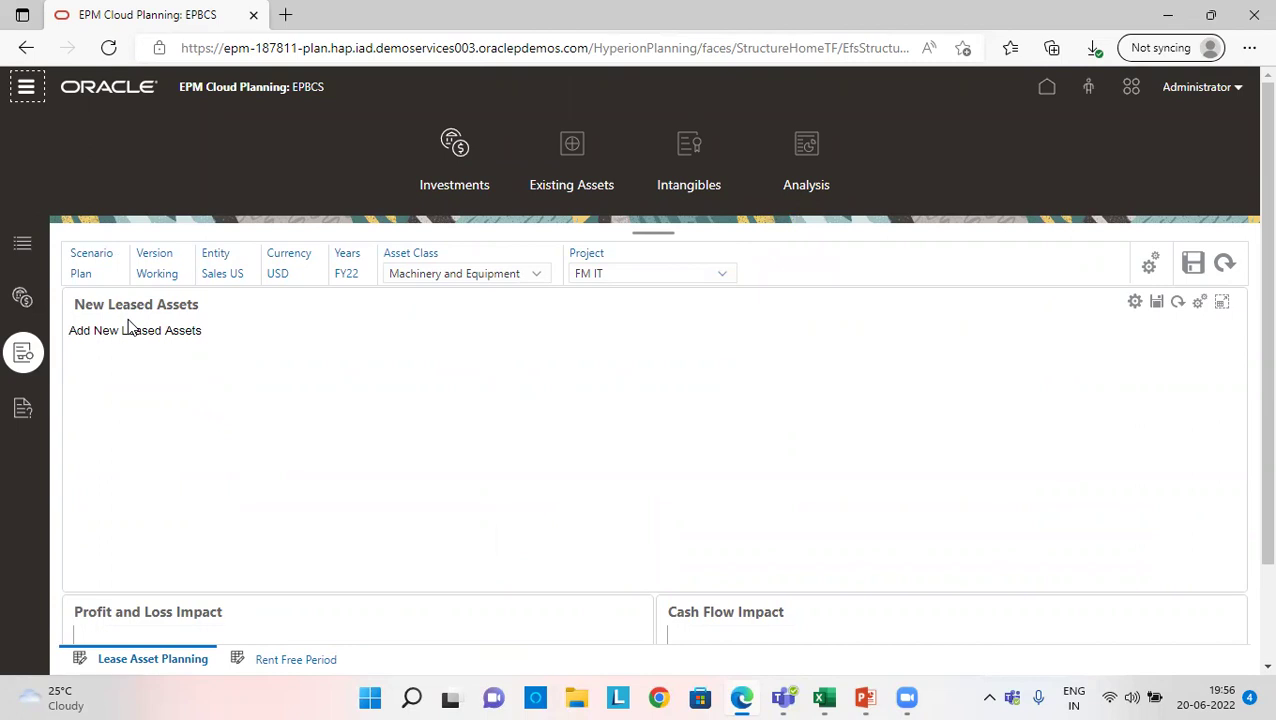
Open the existing leased assets and check the Extruder lease's payment timing and asset age at start of lease
{"action": "left_click", "coordinate": [577, 182]}
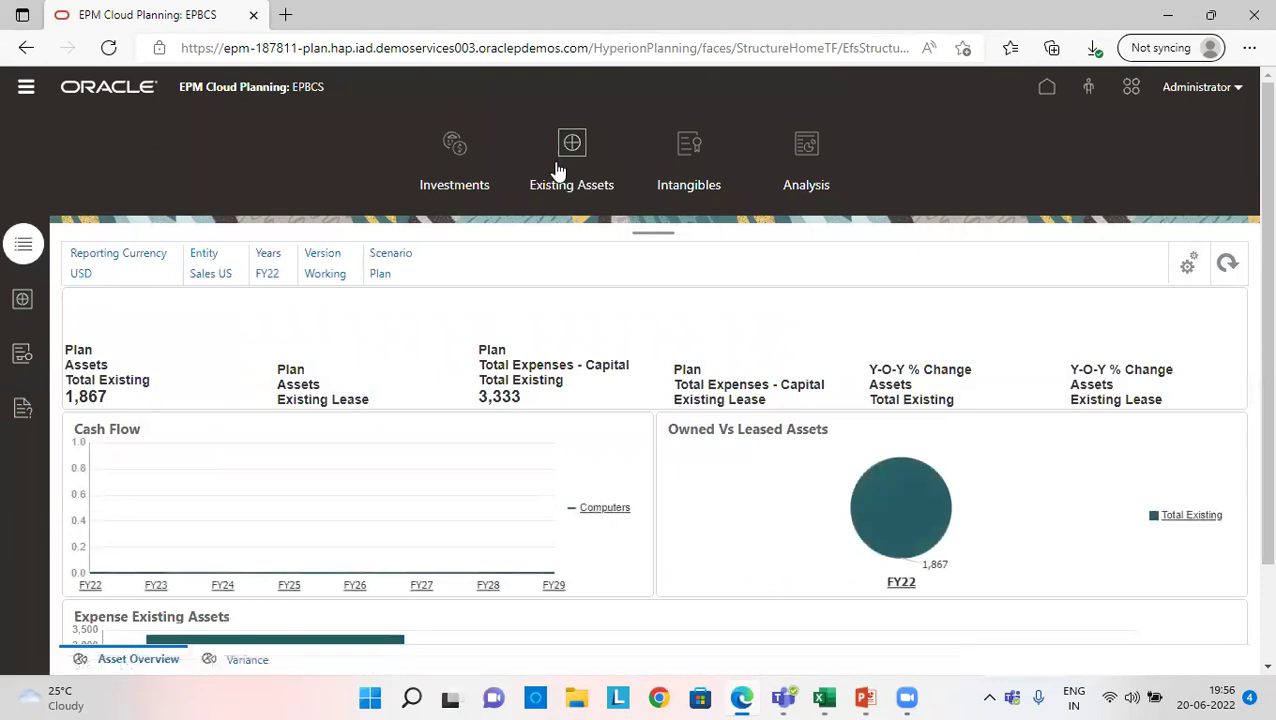
{"action": "left_click", "coordinate": [24, 353]}
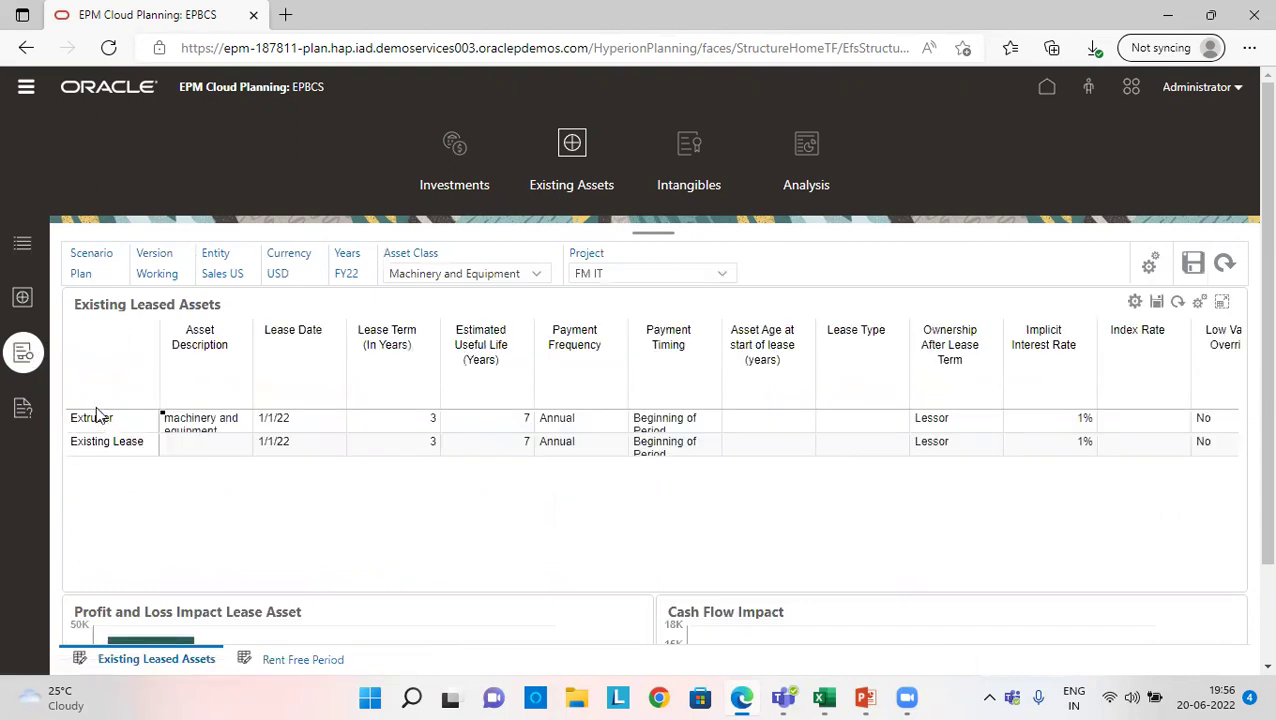
{"action": "left_click", "coordinate": [90, 413]}
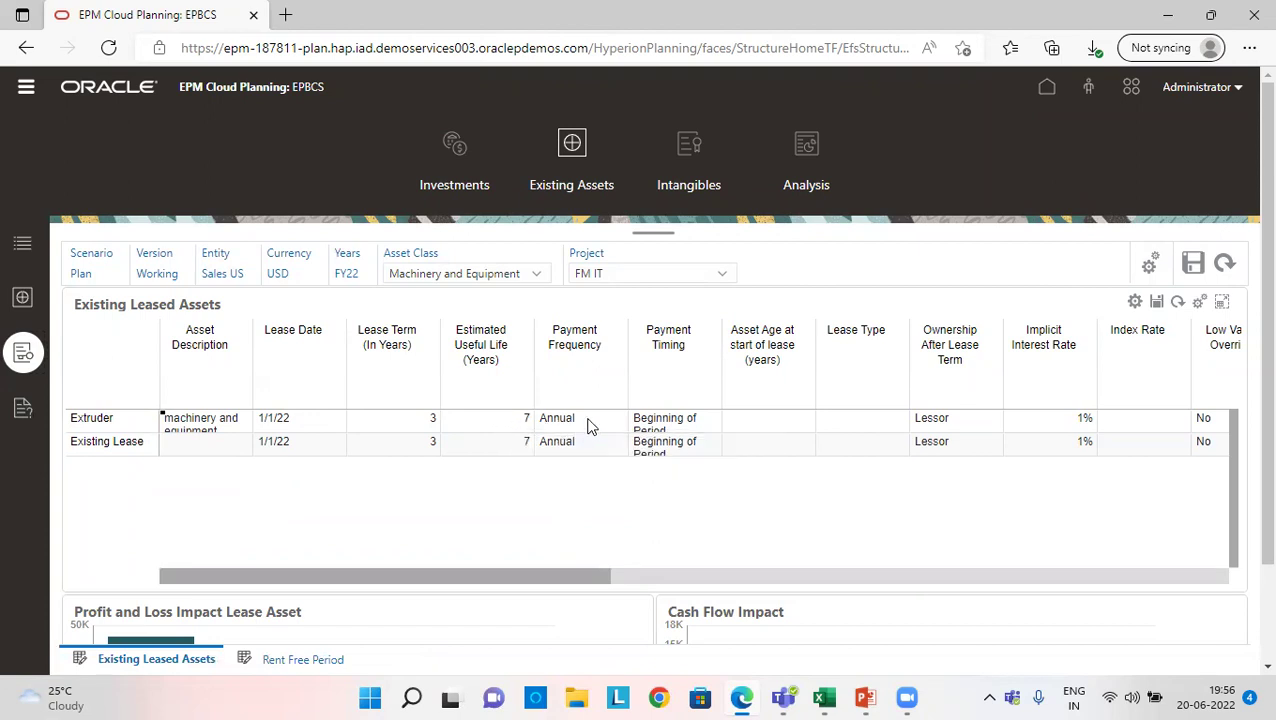
{"action": "left_click", "coordinate": [679, 427]}
{"action": "left_click", "coordinate": [761, 426]}
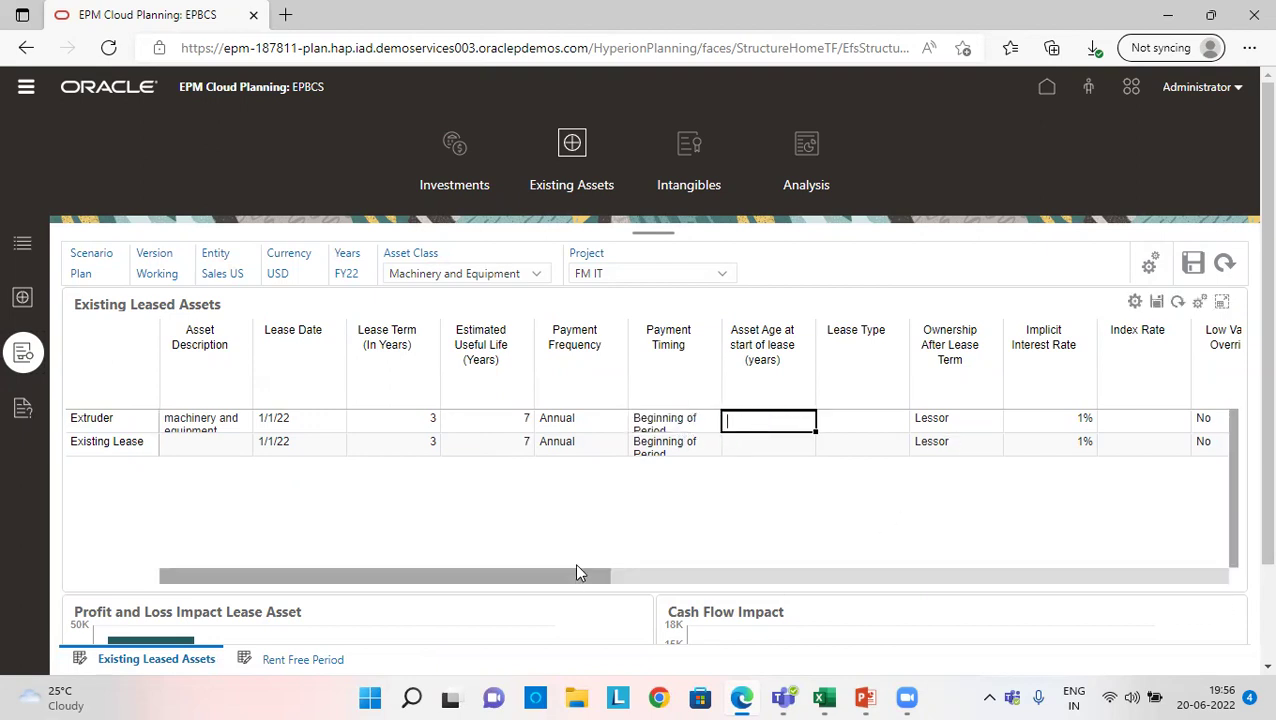
Examine the Extruder lease's present value, down payment, lease payment and total capital expenses in the existing leased assets
{"action": "left_click_drag", "start_coordinate": [570, 580], "coordinate": [700, 578]}
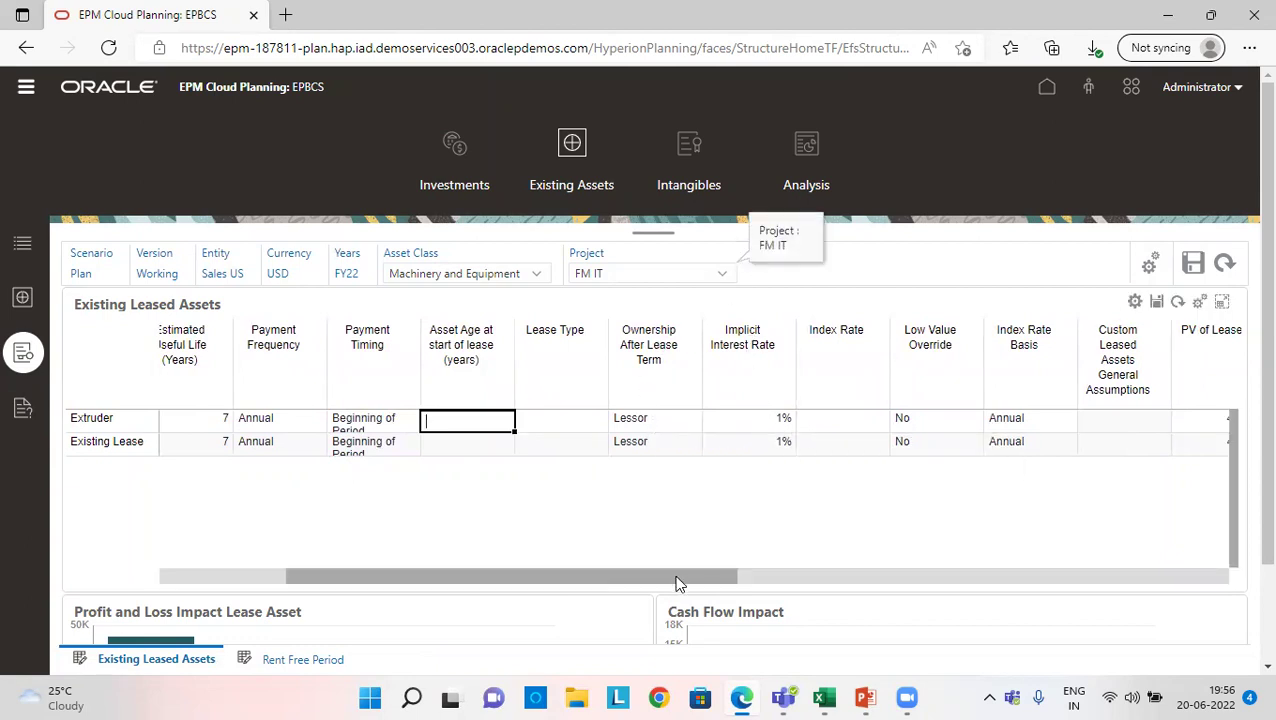
{"action": "left_click_drag", "start_coordinate": [676, 582], "coordinate": [937, 564]}
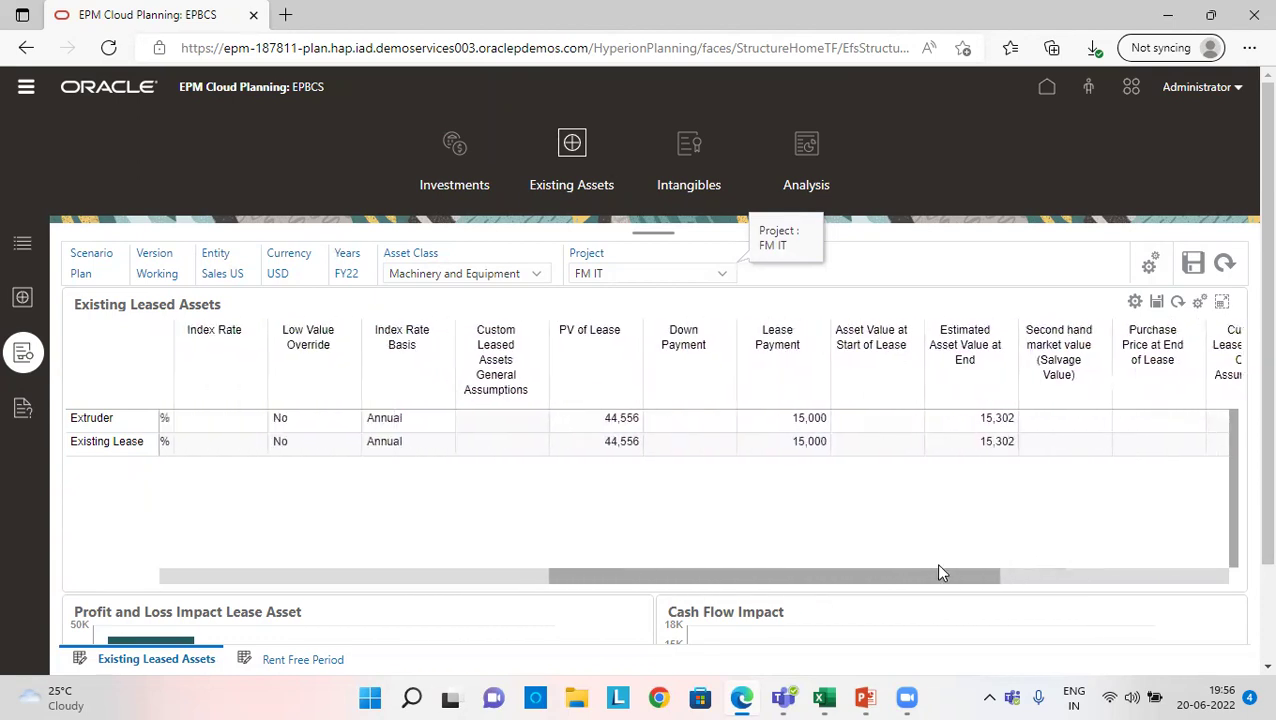
{"action": "left_click", "coordinate": [614, 421]}
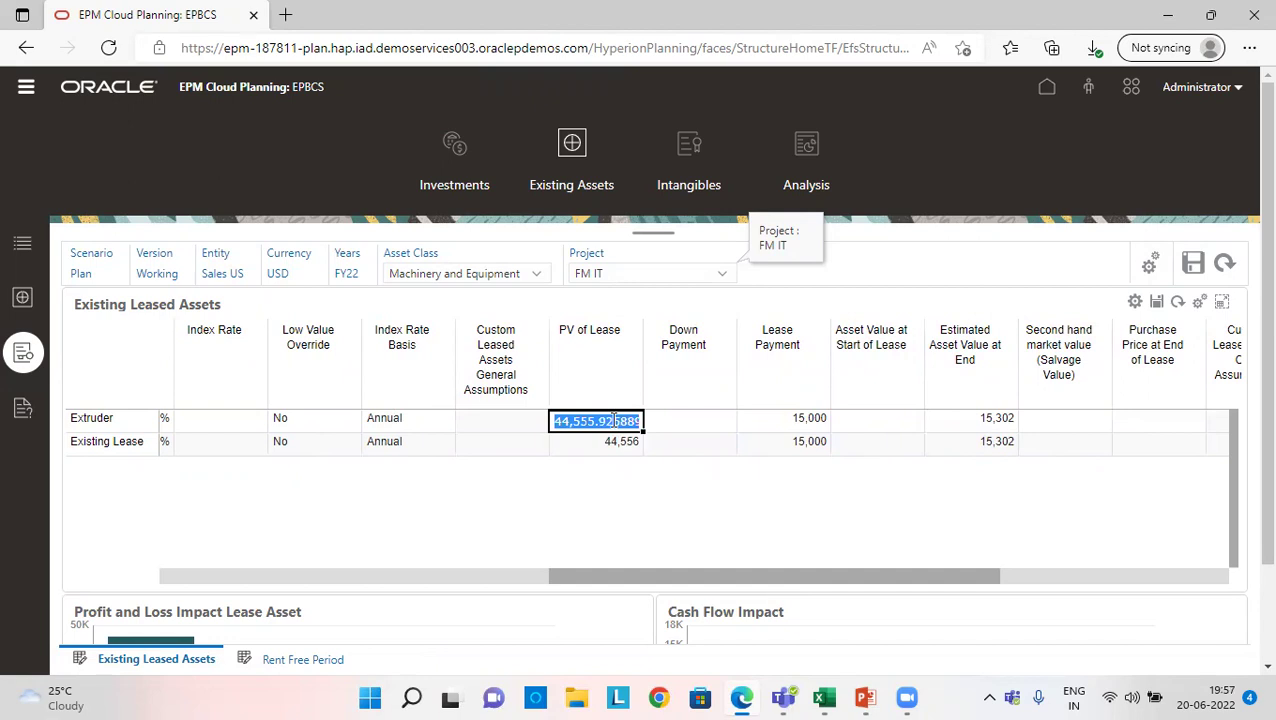
{"action": "left_click", "coordinate": [704, 445]}
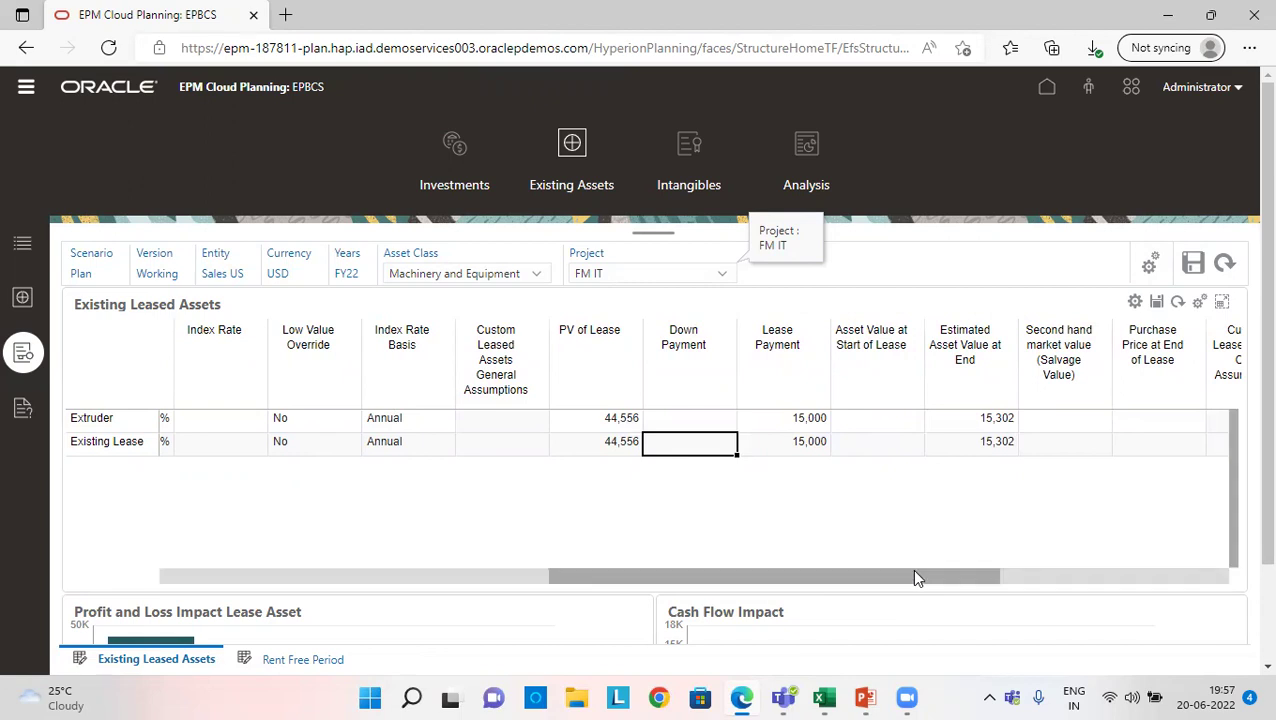
{"action": "left_click_drag", "start_coordinate": [913, 577], "coordinate": [1200, 557]}
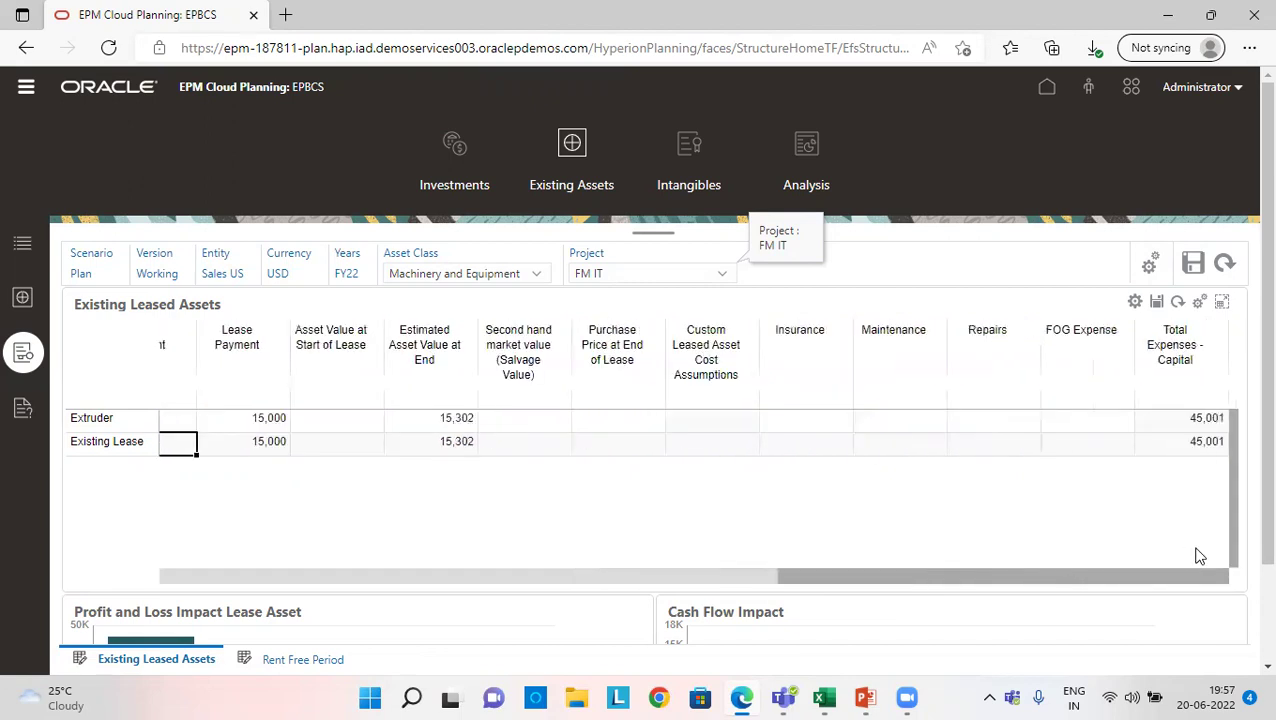
{"action": "left_click", "coordinate": [1203, 425]}
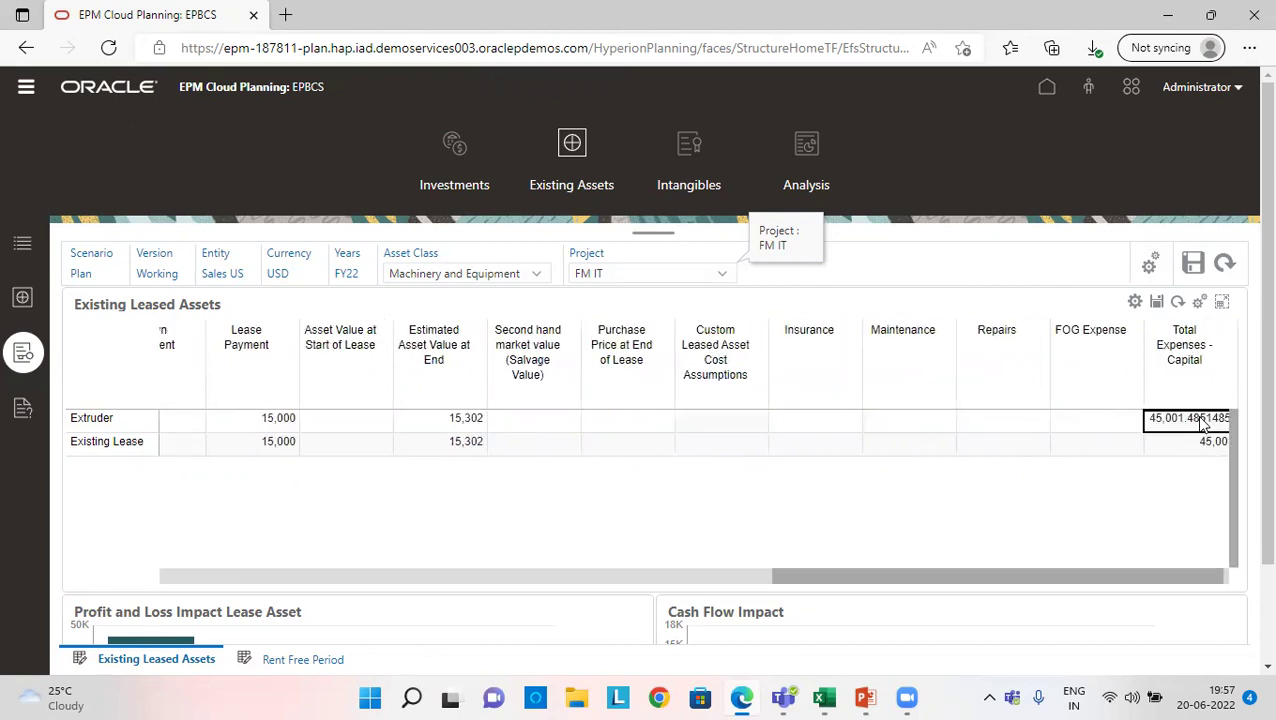
{"action": "left_click_drag", "start_coordinate": [895, 580], "coordinate": [127, 587]}
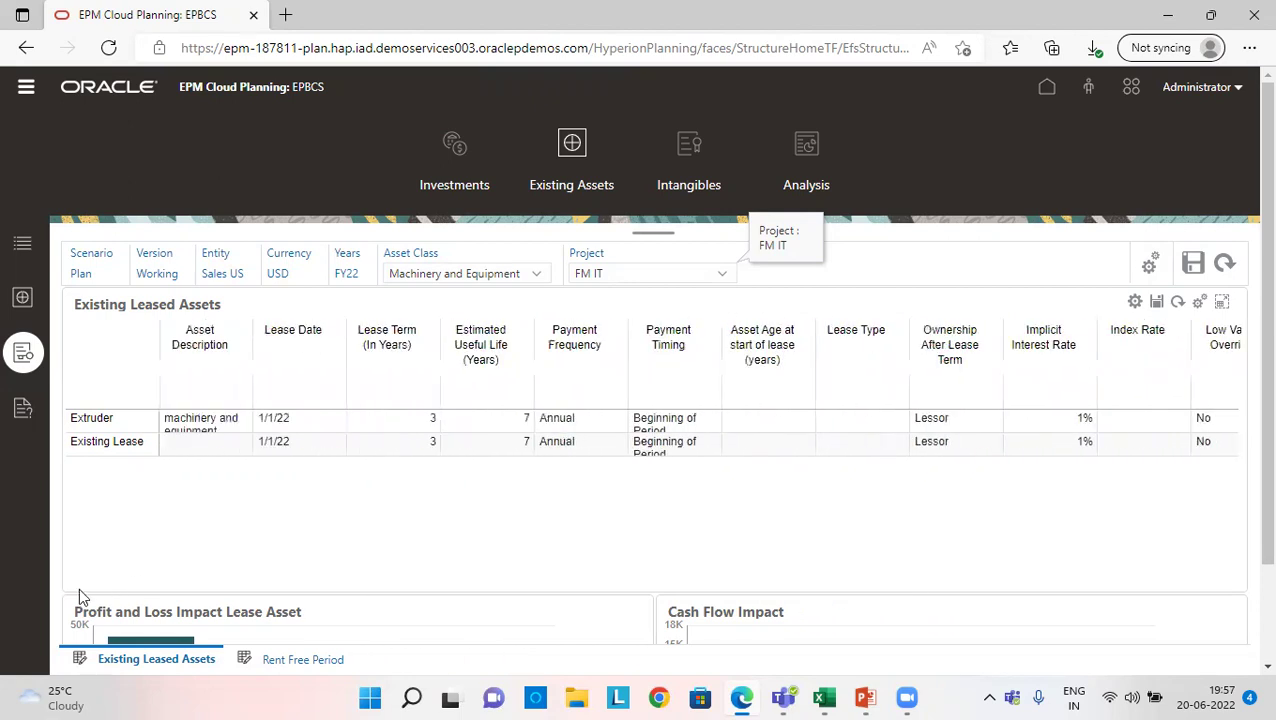
Open the capital analysis overview with the expenditure, expense and cash flow charts
{"action": "left_click", "coordinate": [806, 160]}
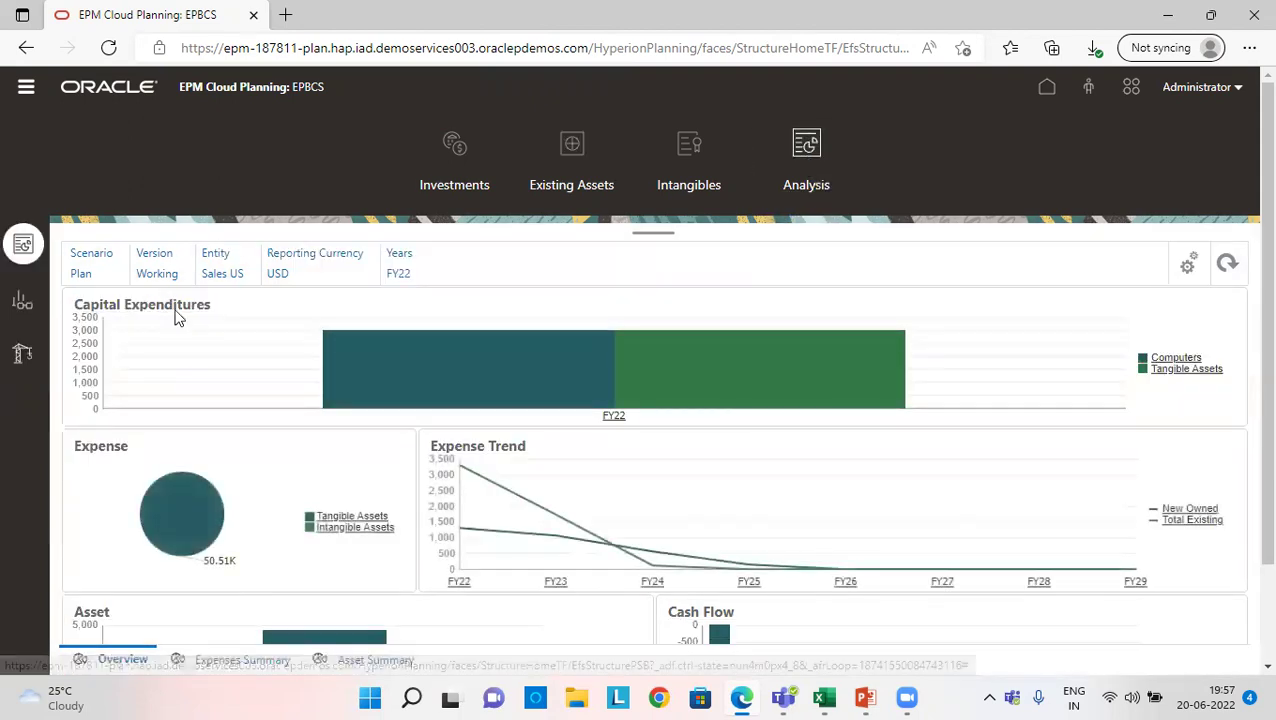
Open the Balance Sheet capital analysis and drill Total All down through Leased Assets and New Lease to Extruder1100
{"action": "left_click", "coordinate": [24, 305]}
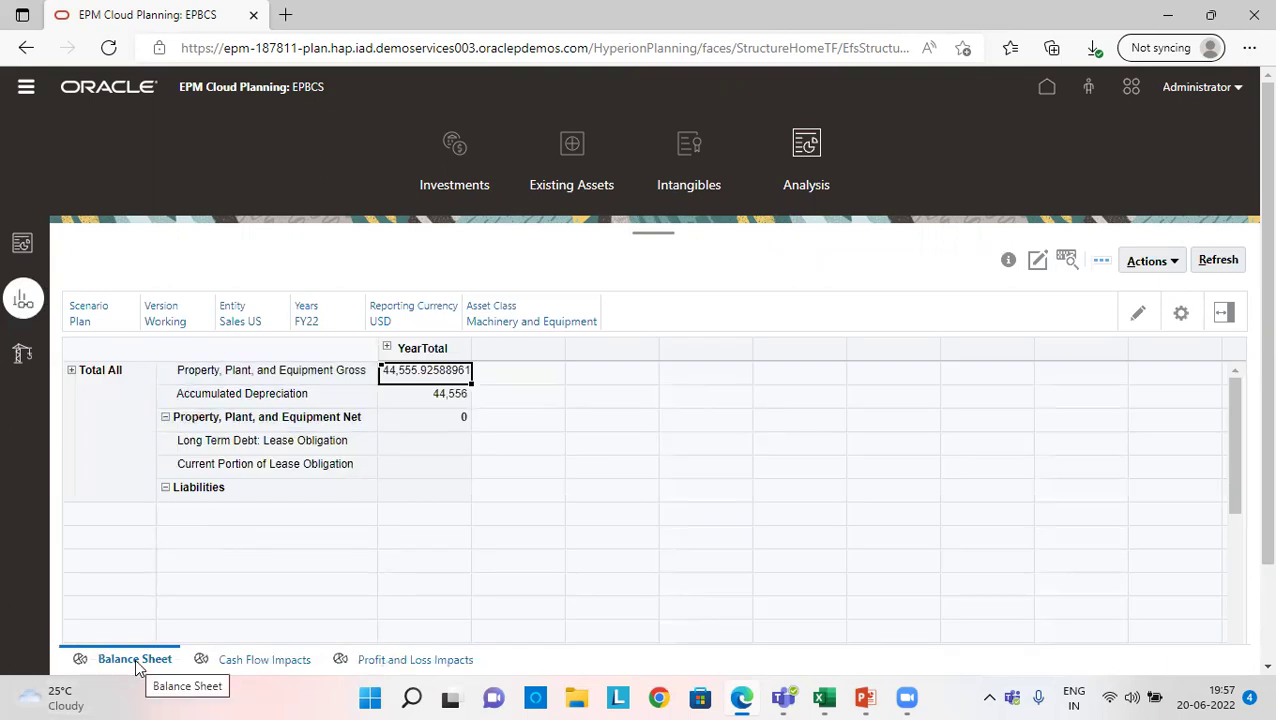
{"action": "left_click", "coordinate": [72, 376]}
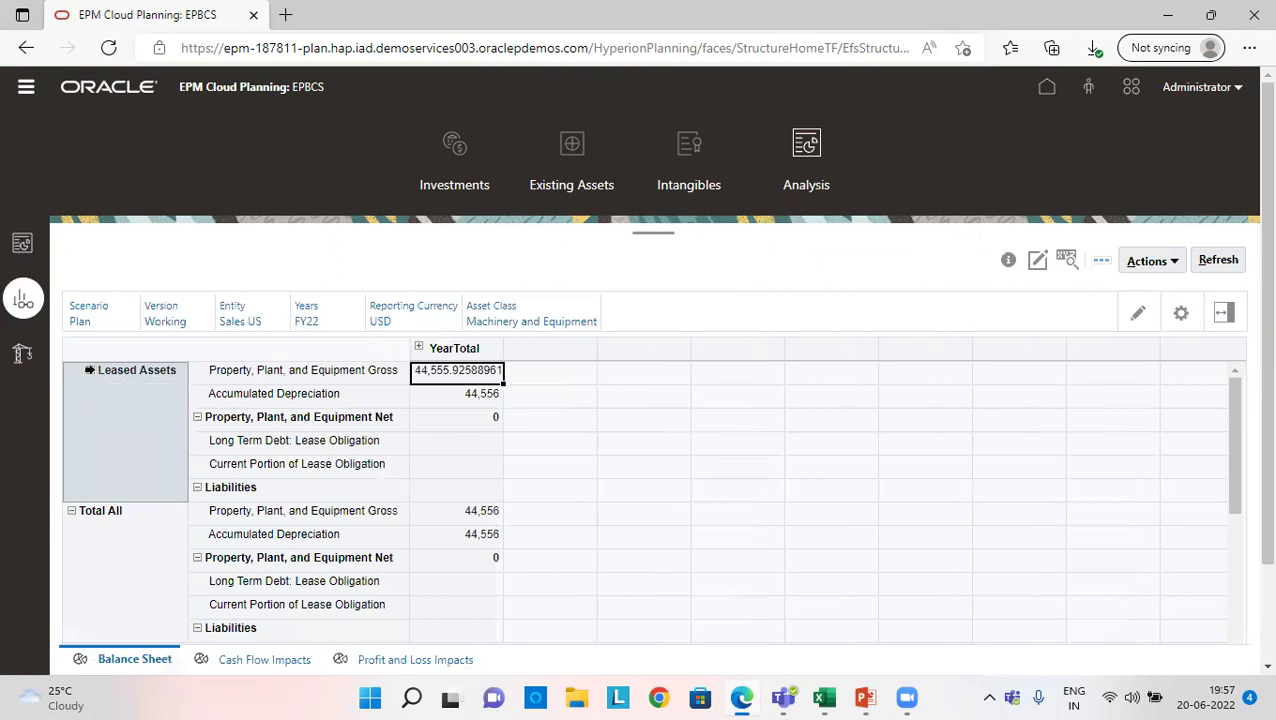
{"action": "left_click", "coordinate": [130, 370]}
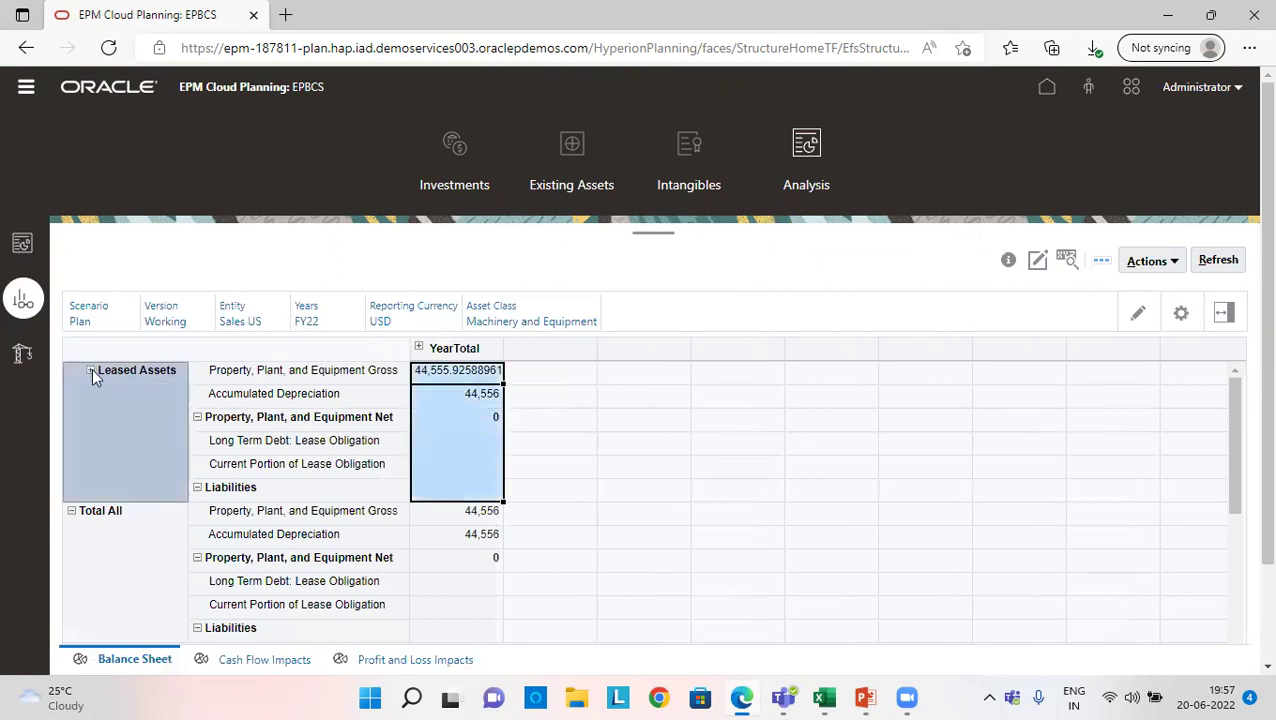
{"action": "left_click", "coordinate": [91, 371]}
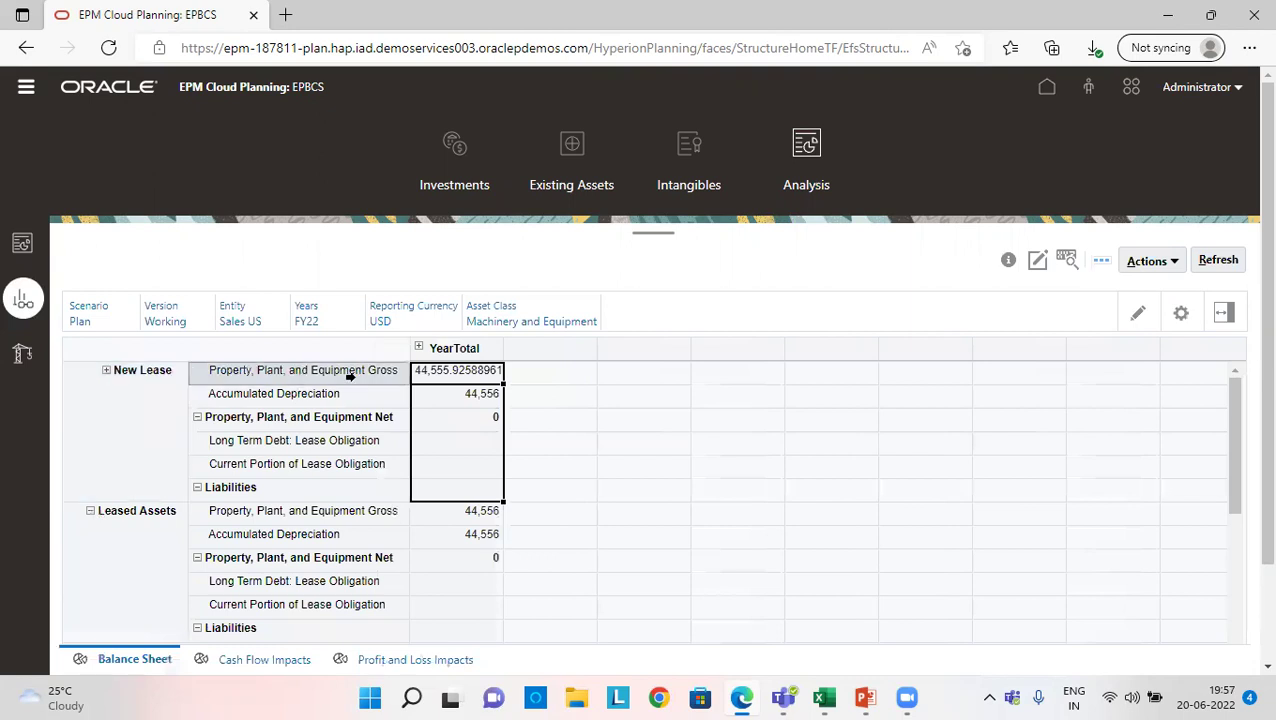
{"action": "left_click", "coordinate": [112, 367]}
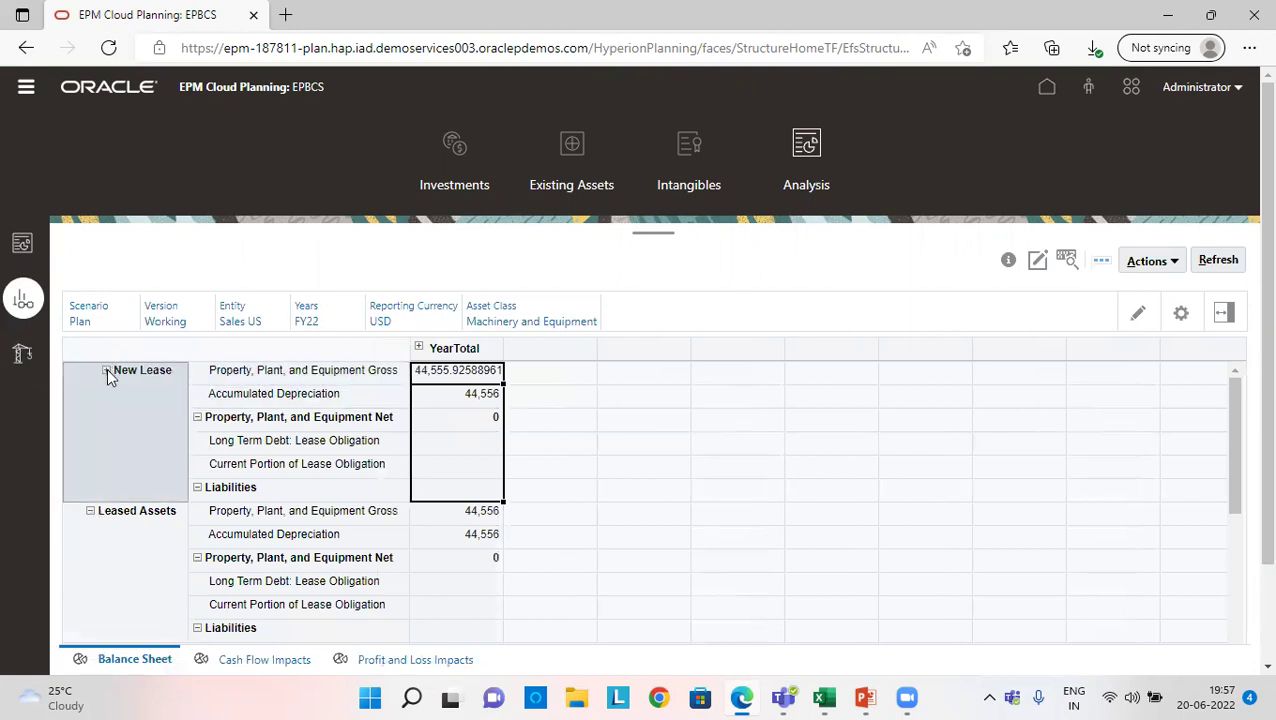
{"action": "left_click", "coordinate": [107, 369]}
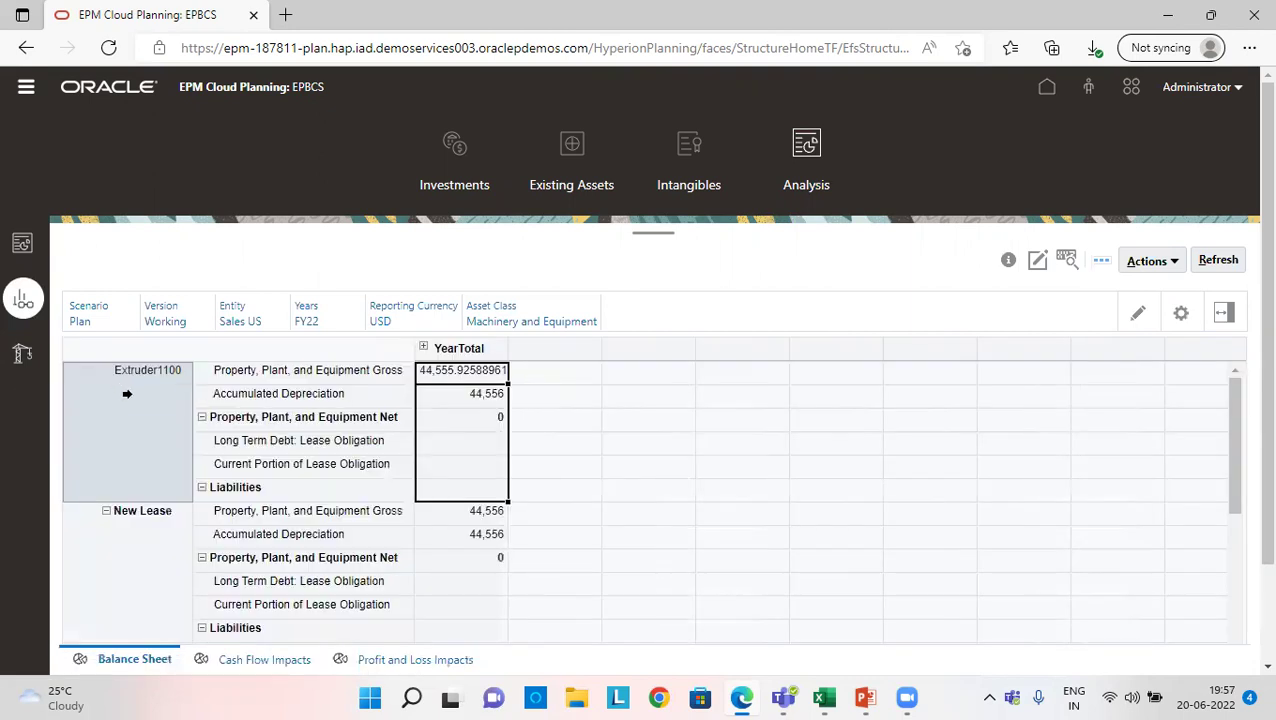
{"action": "left_click", "coordinate": [129, 380]}
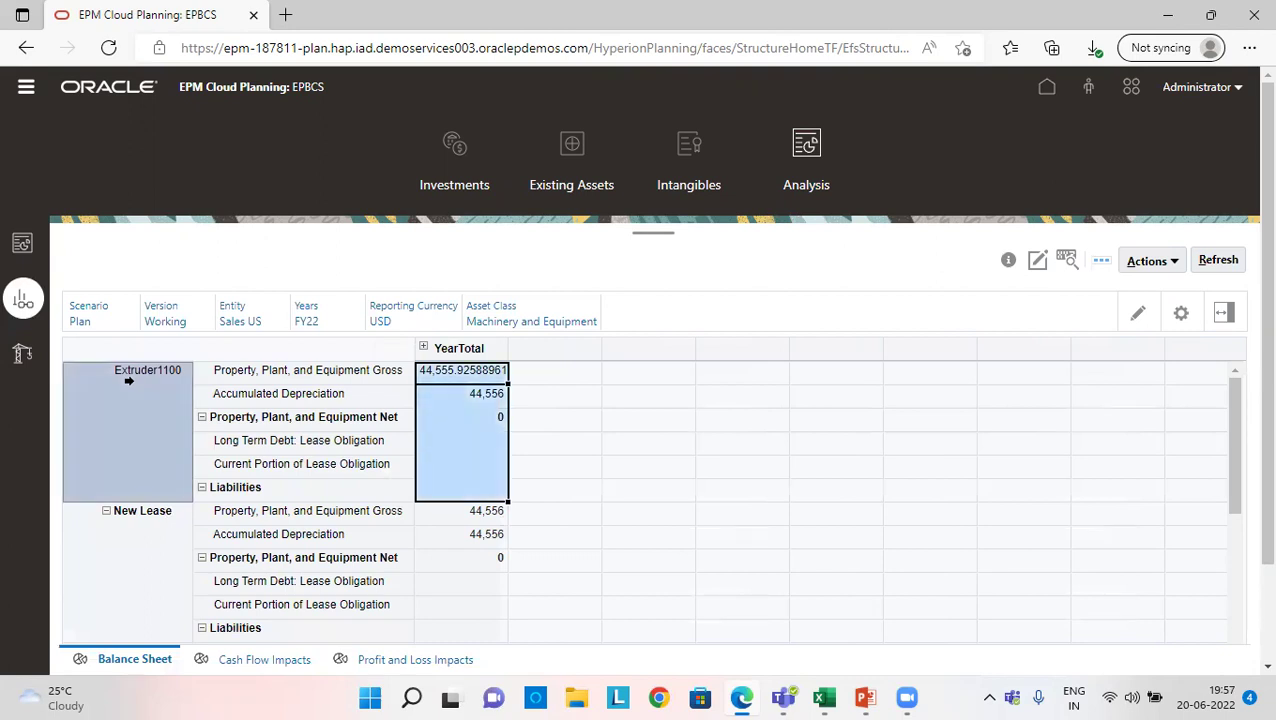
Break the balance sheet's YearTotal down into quarters and the Q1 months, and review the asset and lease obligation rows
{"action": "left_click", "coordinate": [423, 348]}
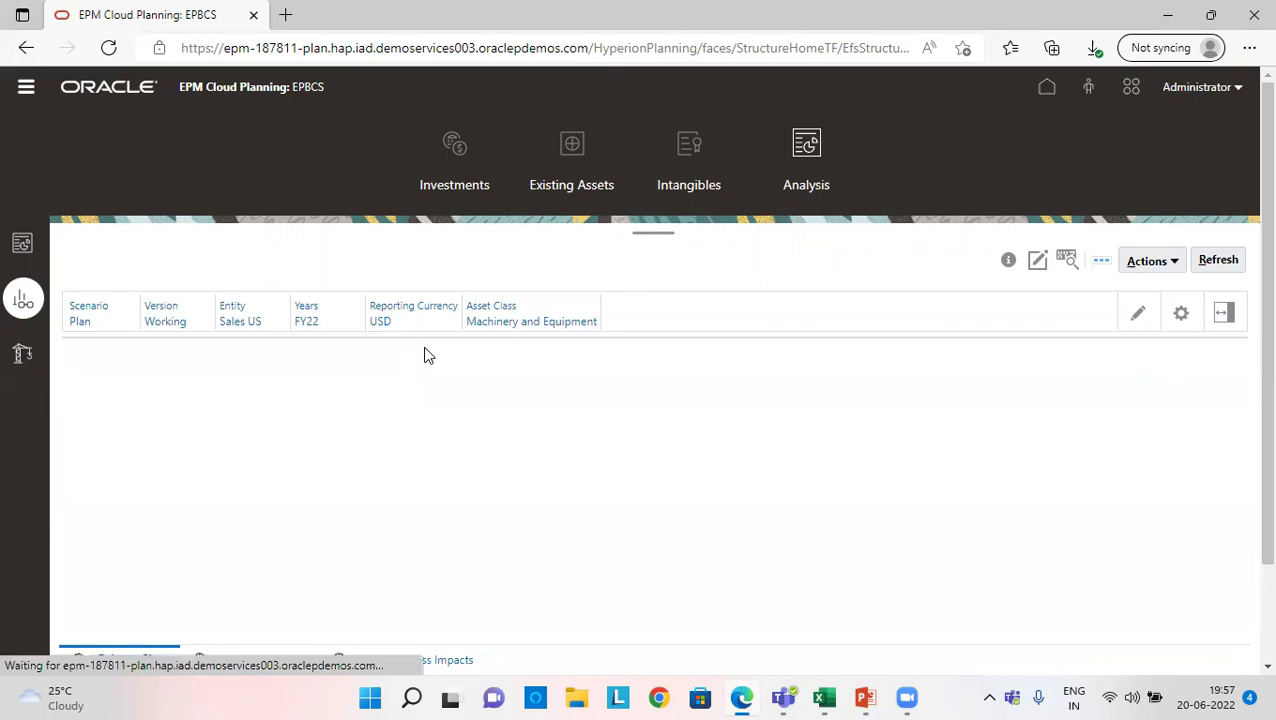
{"action": "left_click", "coordinate": [423, 348]}
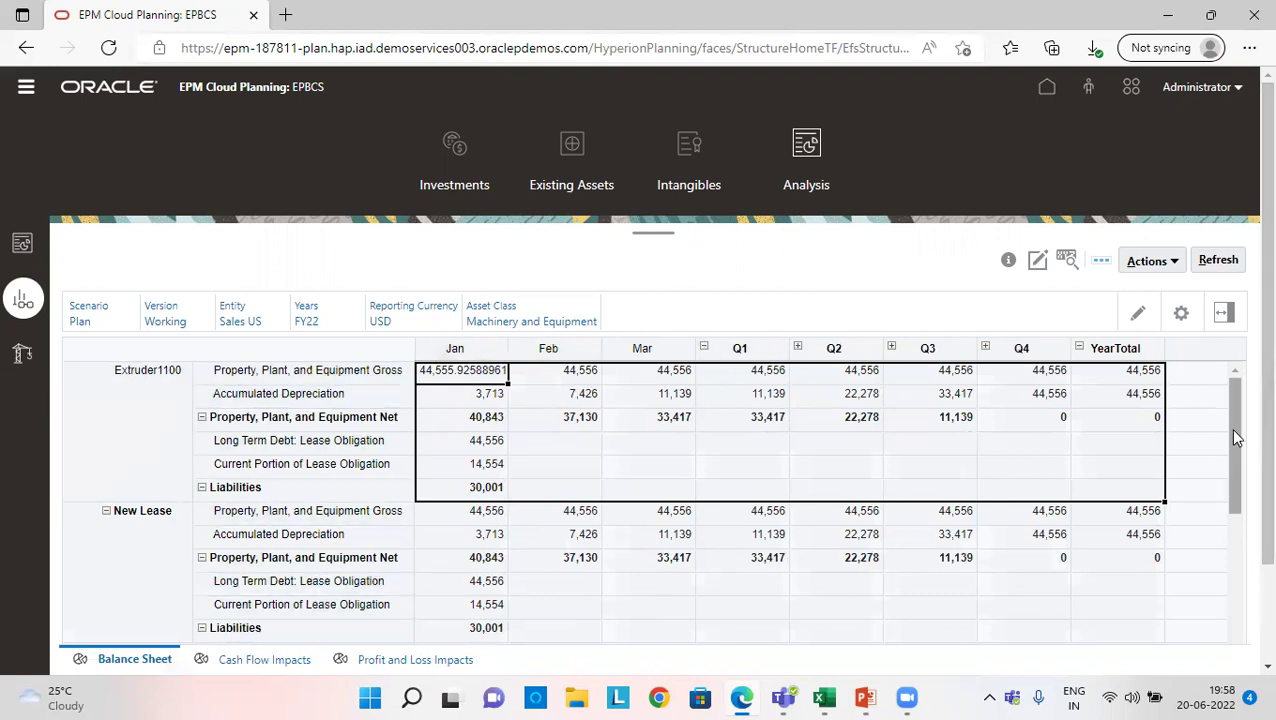
{"action": "left_click_drag", "start_coordinate": [1236, 440], "coordinate": [1236, 463]}
{"action": "scroll", "coordinate": [1236, 463], "scroll_direction": "down", "scroll_amount": 5}
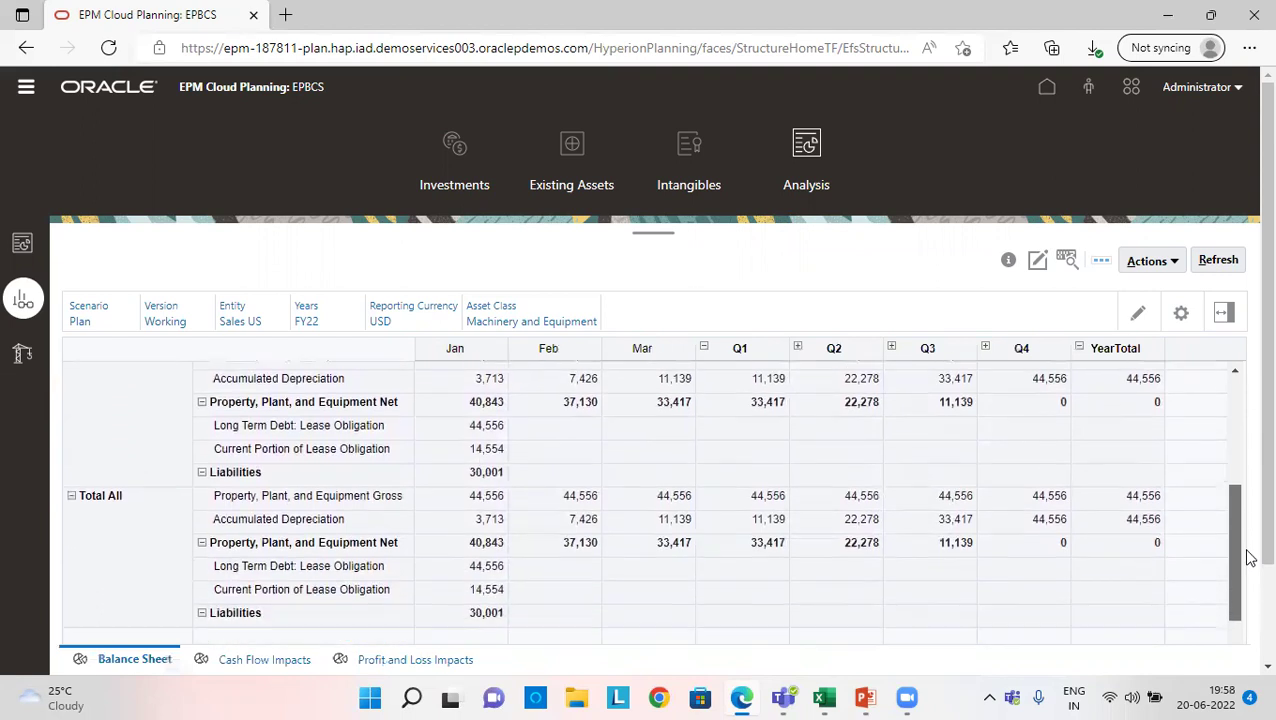
{"action": "scroll", "coordinate": [1236, 463], "scroll_direction": "up", "scroll_amount": 10}
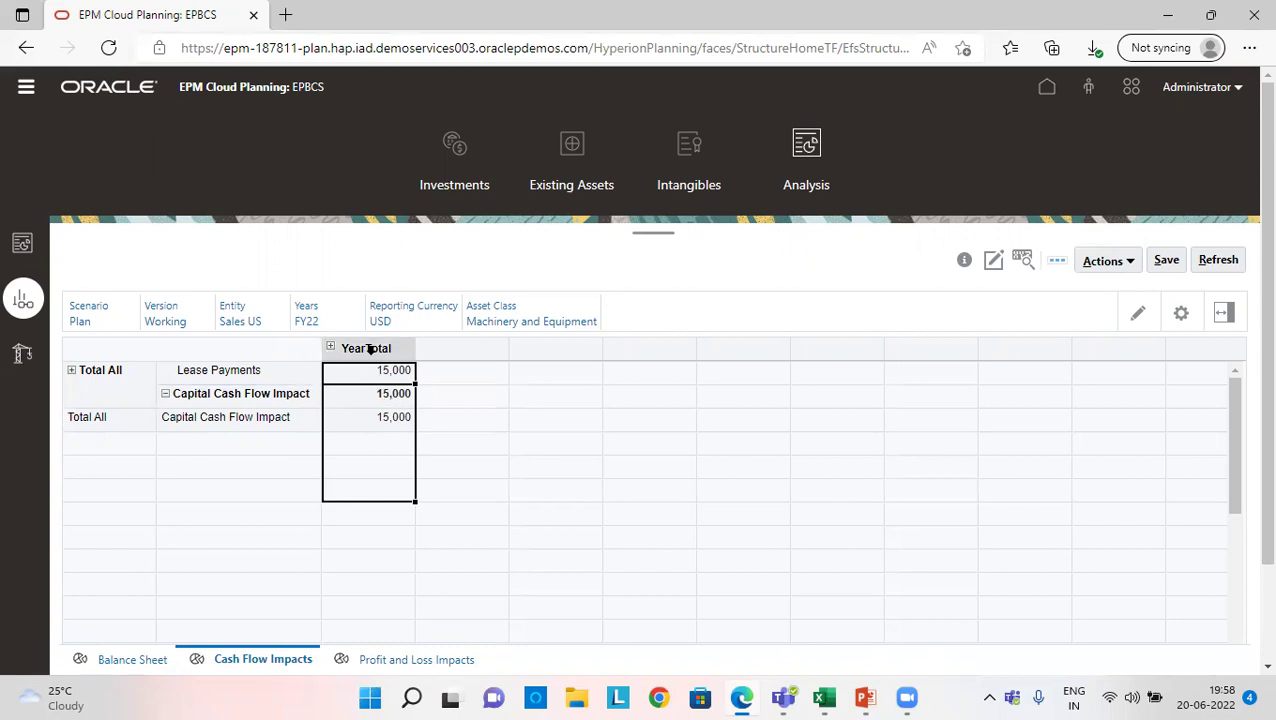
Check the Capital Cash Flow Impact, and examine Profit and Loss depreciation and interest by quarter and Q1 month
{"action": "left_click", "coordinate": [370, 394]}
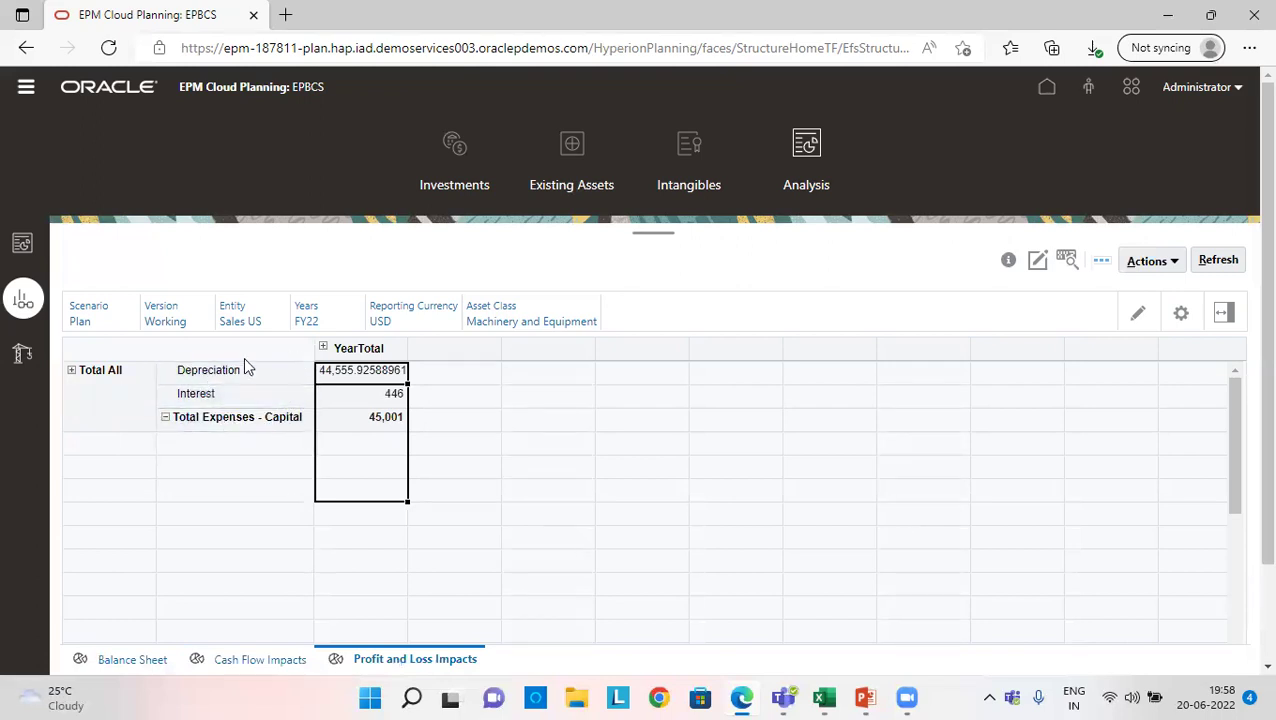
{"action": "left_click", "coordinate": [323, 348]}
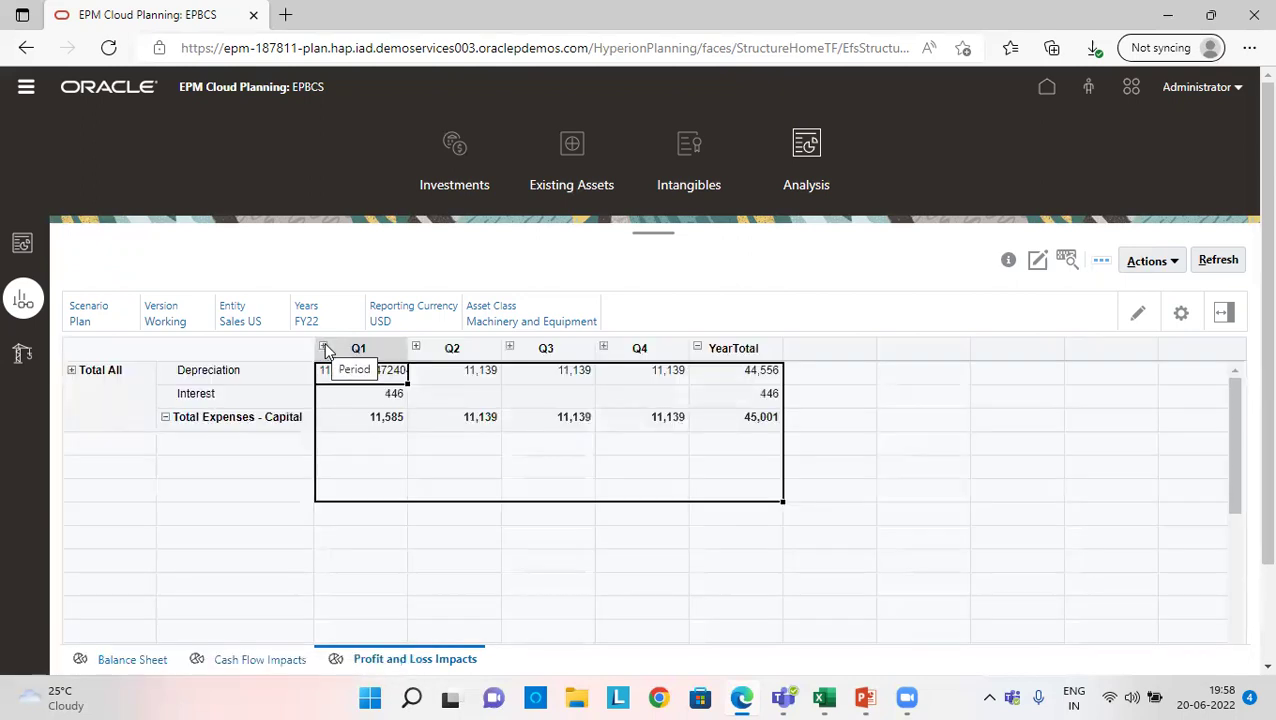
{"action": "left_click", "coordinate": [324, 348]}
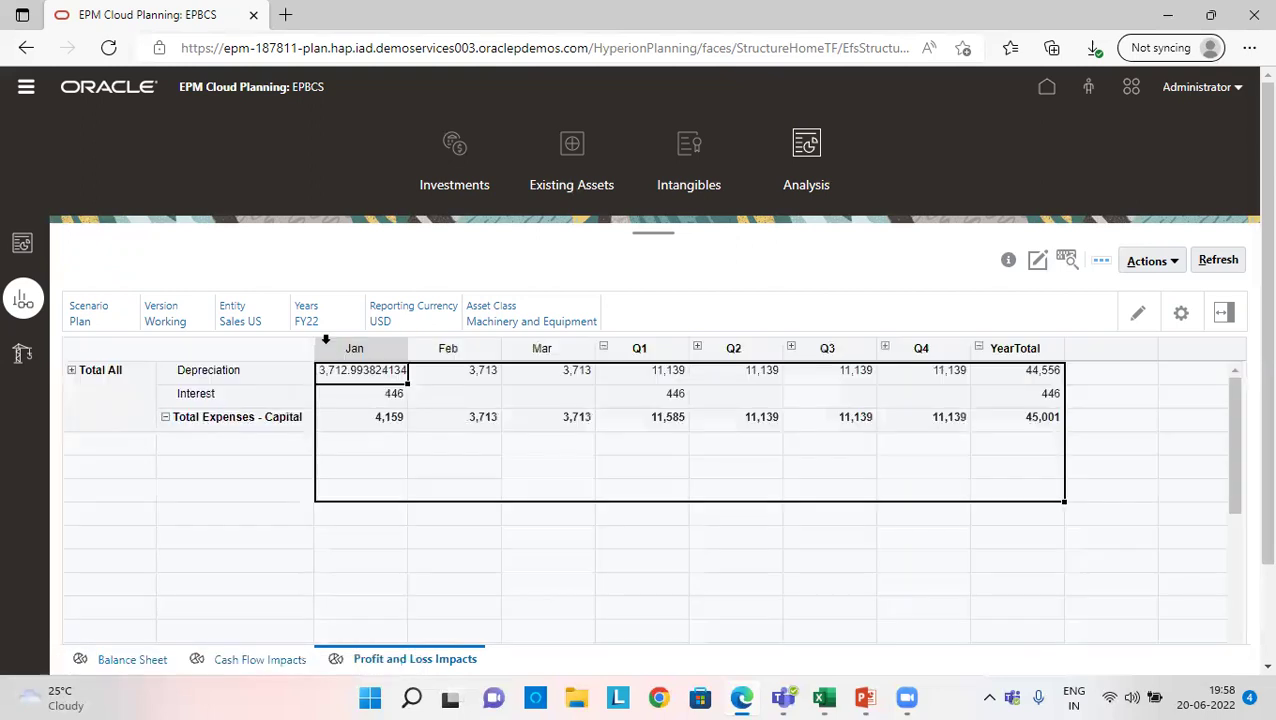
{"action": "left_click", "coordinate": [352, 399]}
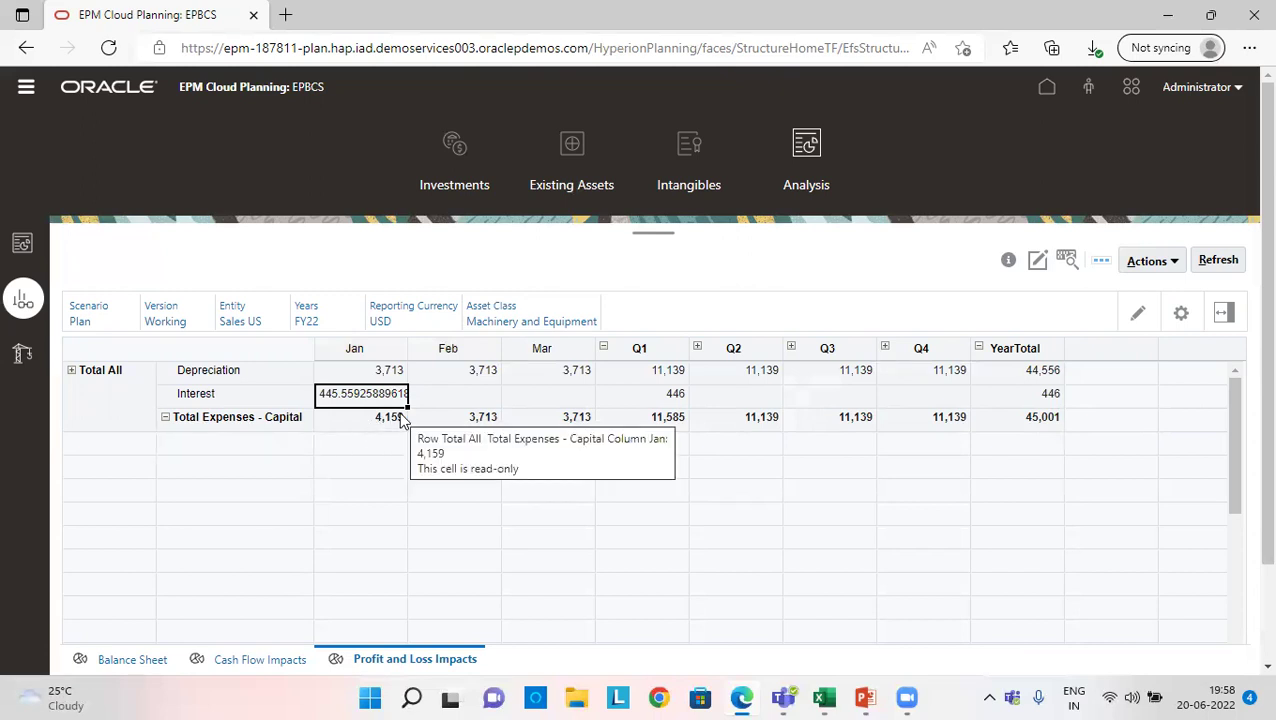
Leave the capital analysis and return to the home page
{"action": "left_click", "coordinate": [1048, 90]}
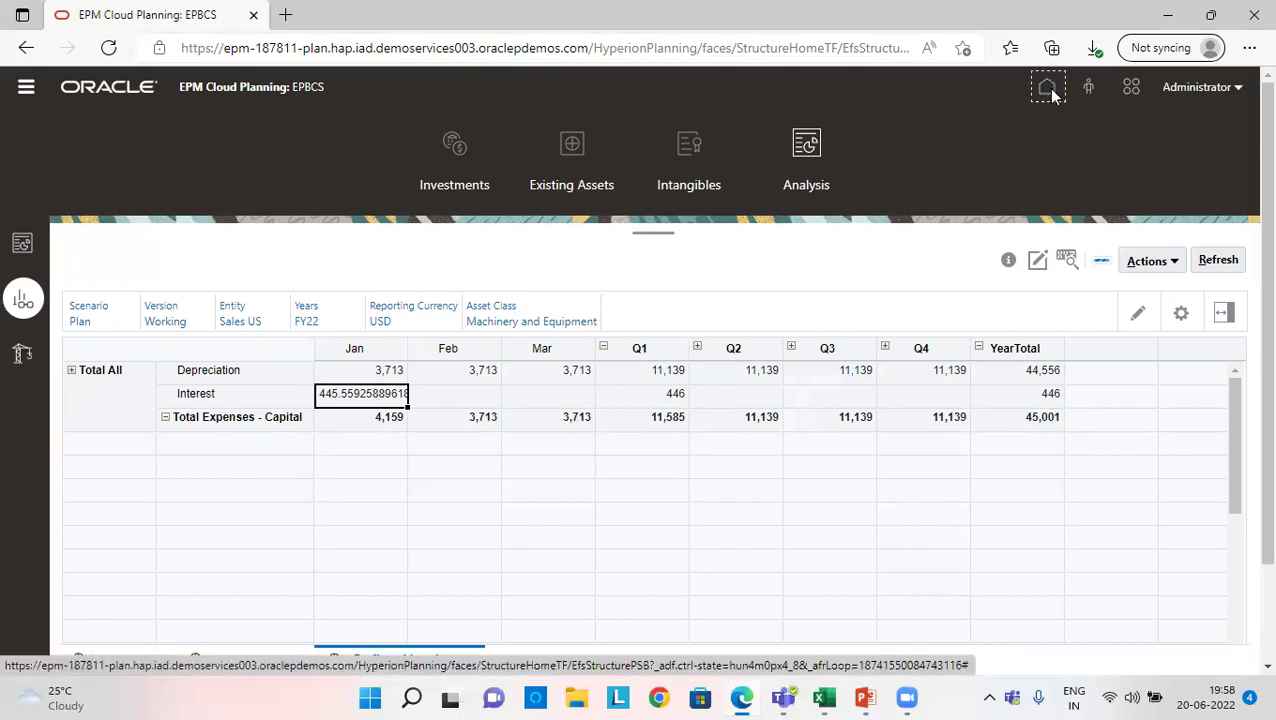